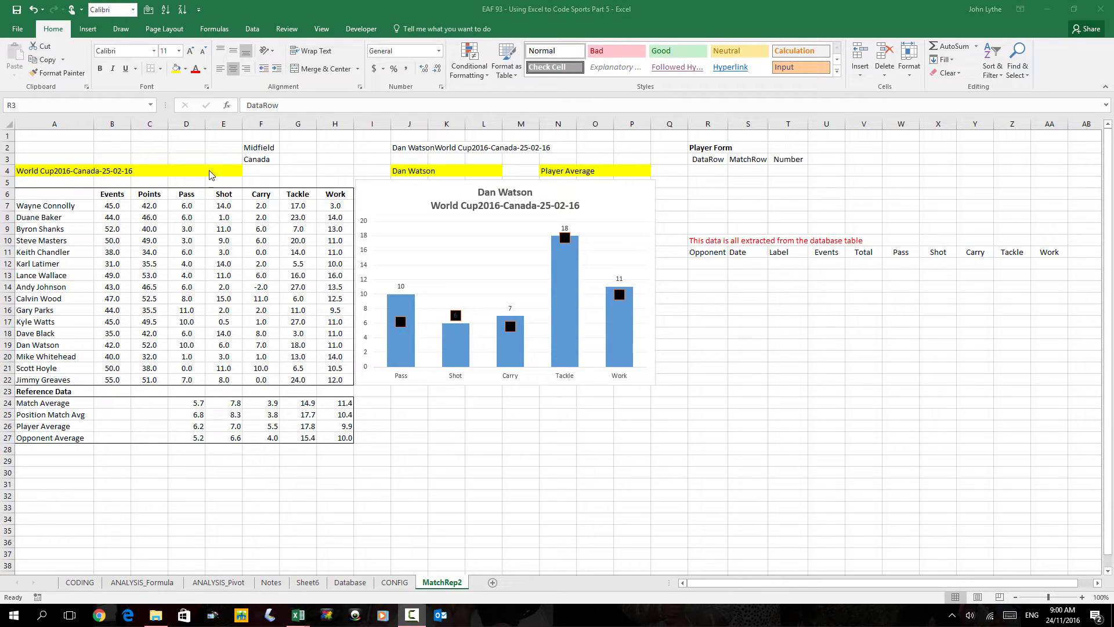
Set the report's match selection in A4 to World Cup2016-England-19-02-16.
left_click(229, 171)
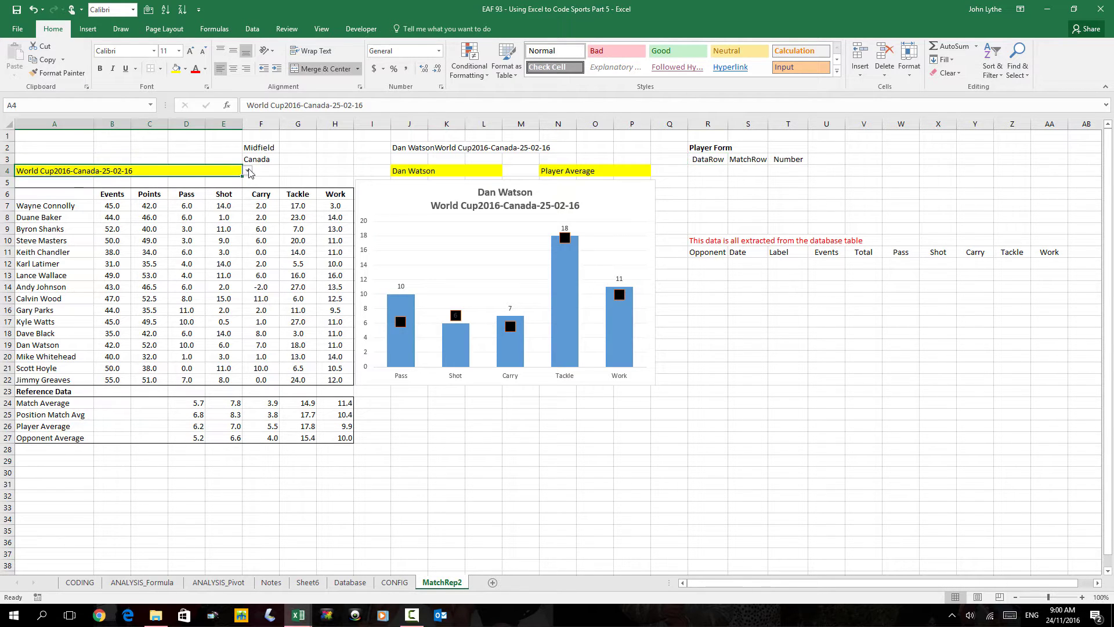
left_click(246, 171)
left_click(145, 229)
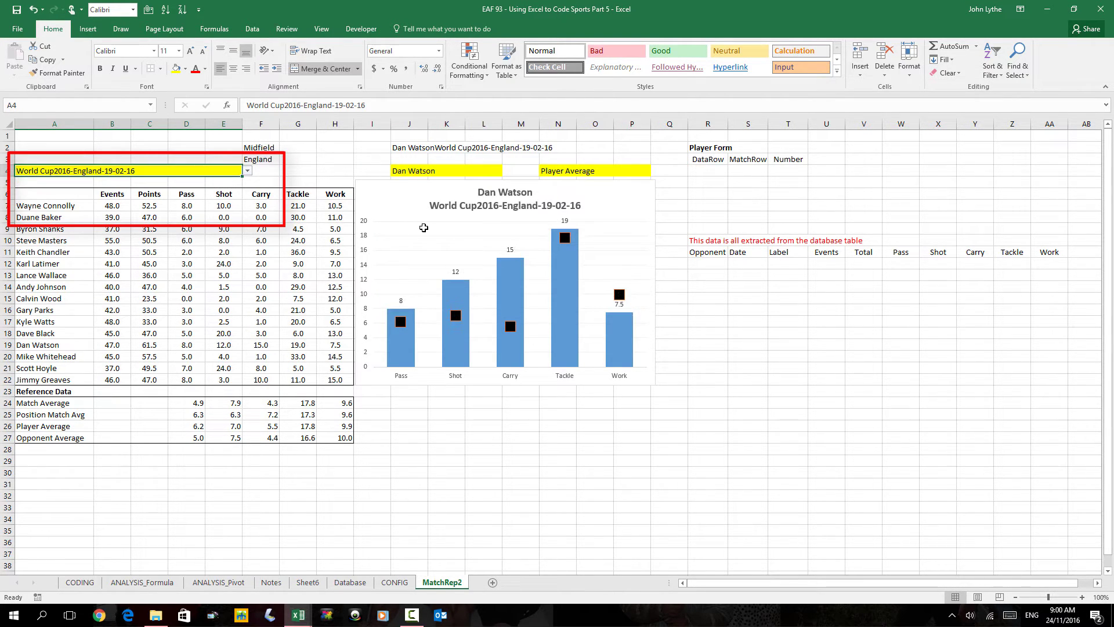
Switch the chart to the player listed in row 17 and set its comparison to Position Match Avg.
left_click(447, 170)
left_click(507, 171)
left_click(441, 264)
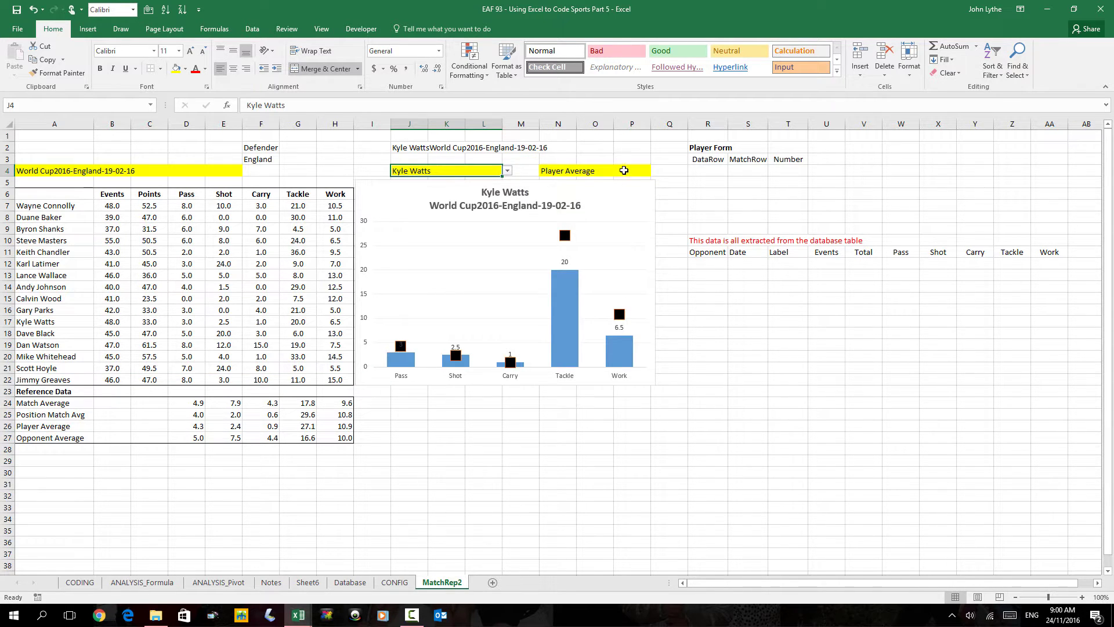
left_click(624, 170)
left_click(657, 171)
left_click(565, 188)
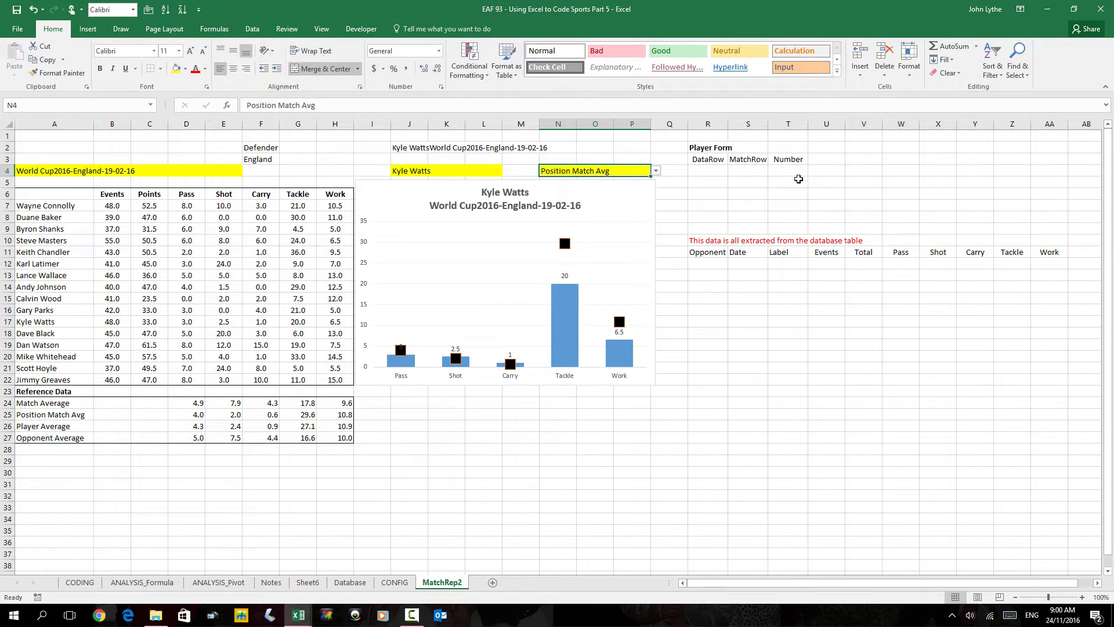
Fill the Player Form's Number column in T4:T8 with 1 to 5.
left_click(798, 170)
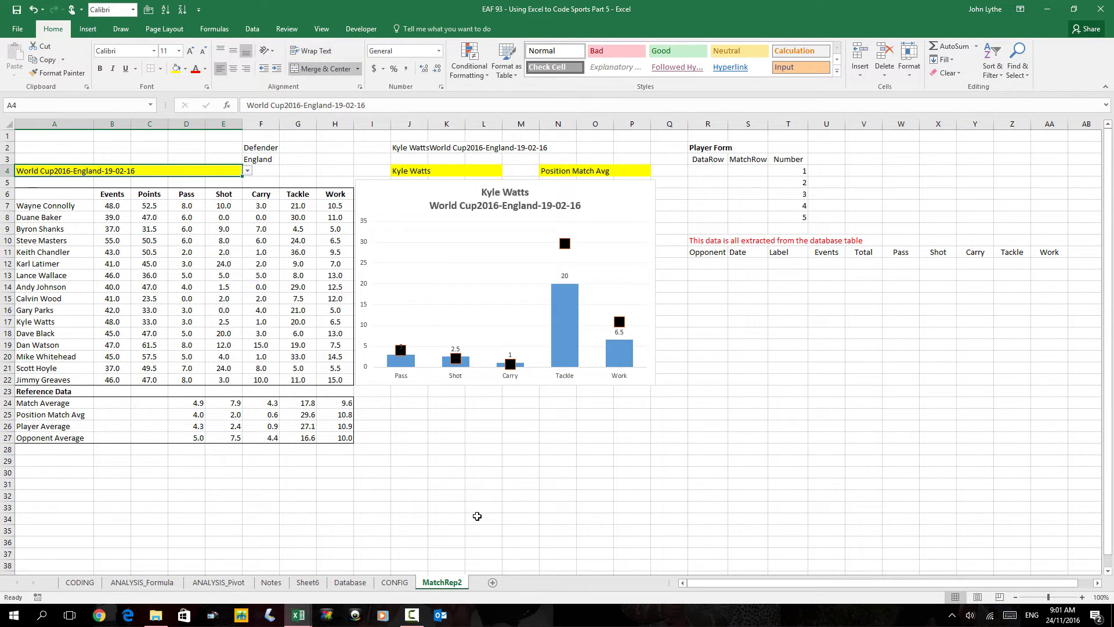
Examine the UI Match and UI Player key columns of the data table on the Database sheet.
left_click(350, 582)
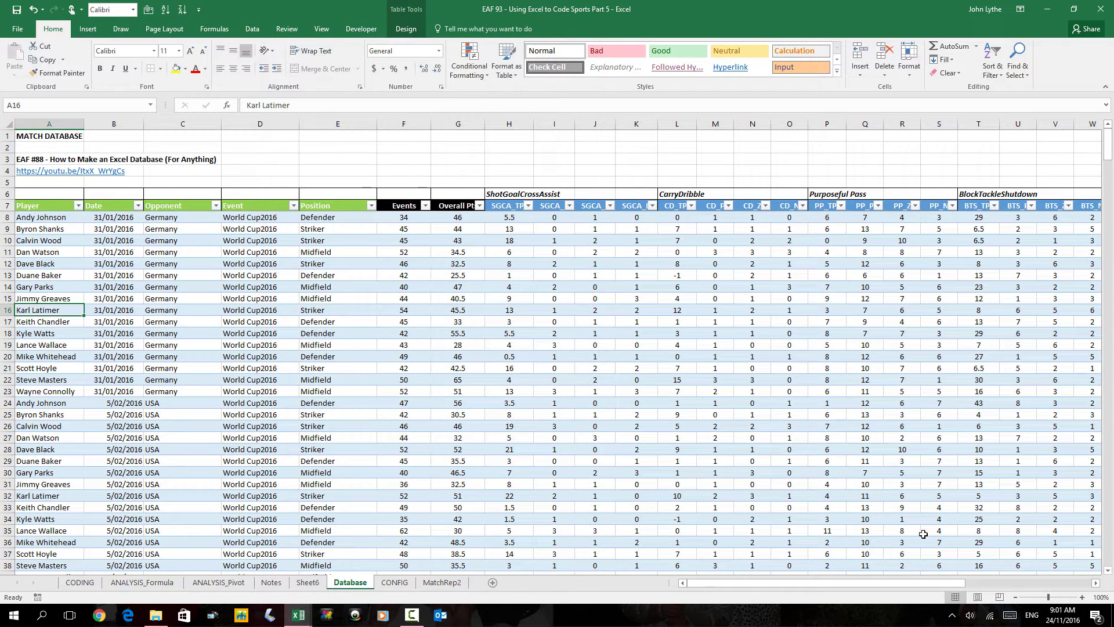
left_click_drag(907, 583, 1032, 581)
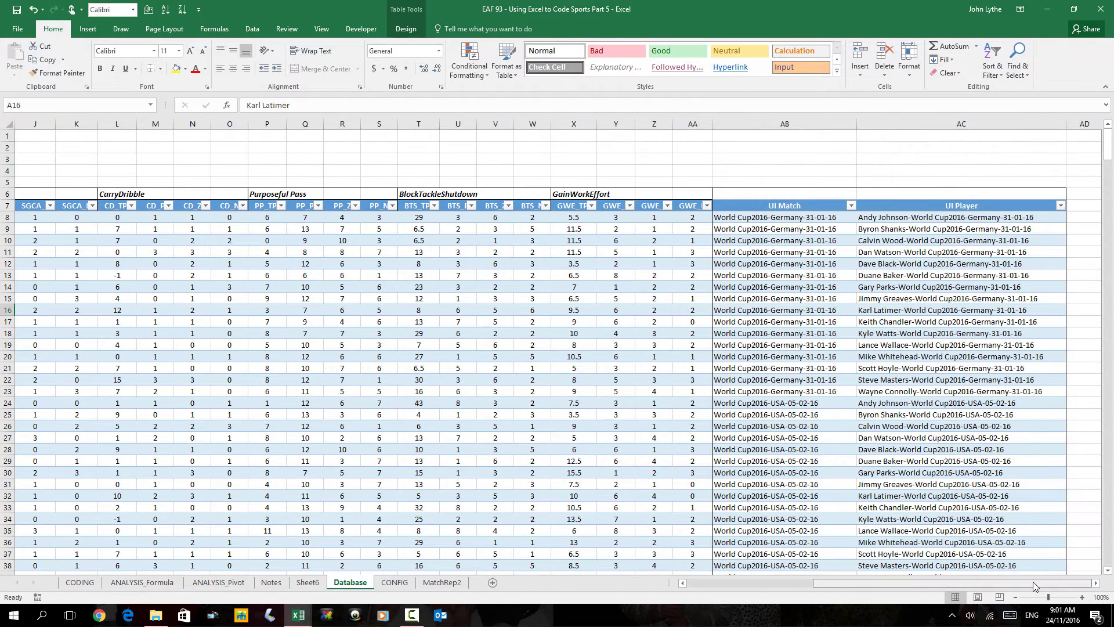
left_click(755, 229)
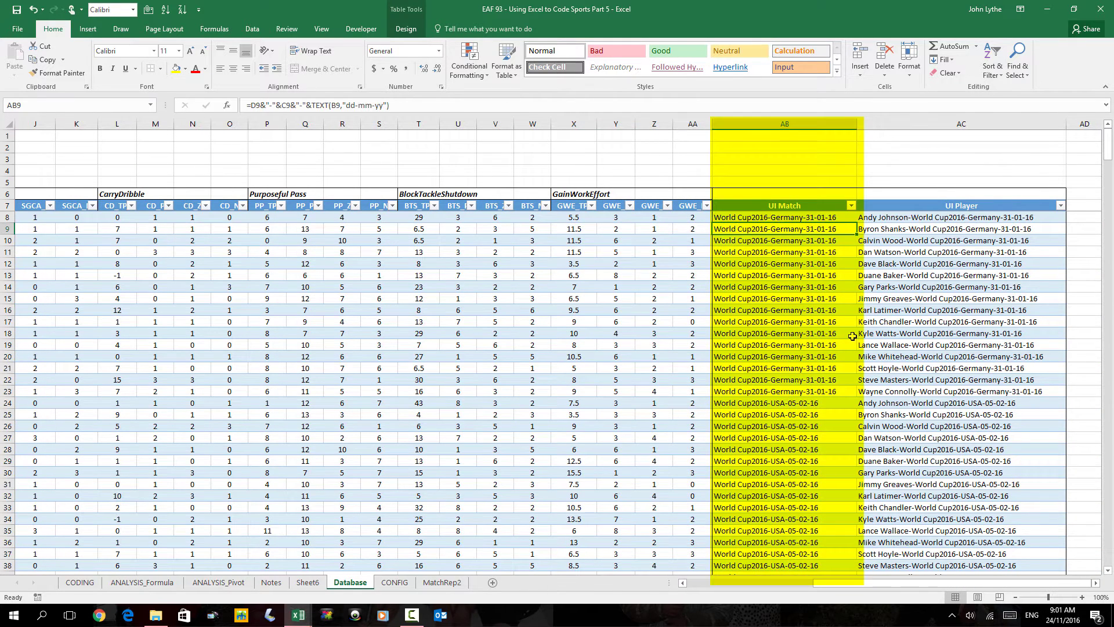
left_click(745, 206)
key("ctrl+shift+Down")
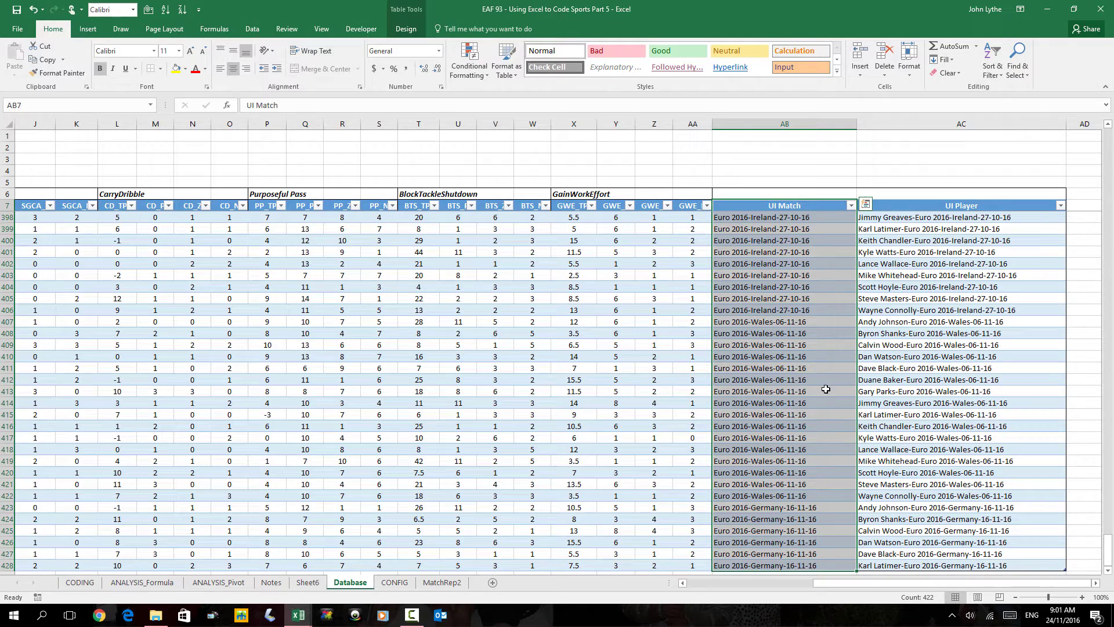
left_click(1096, 583)
left_click_drag(1096, 583, 1096, 584)
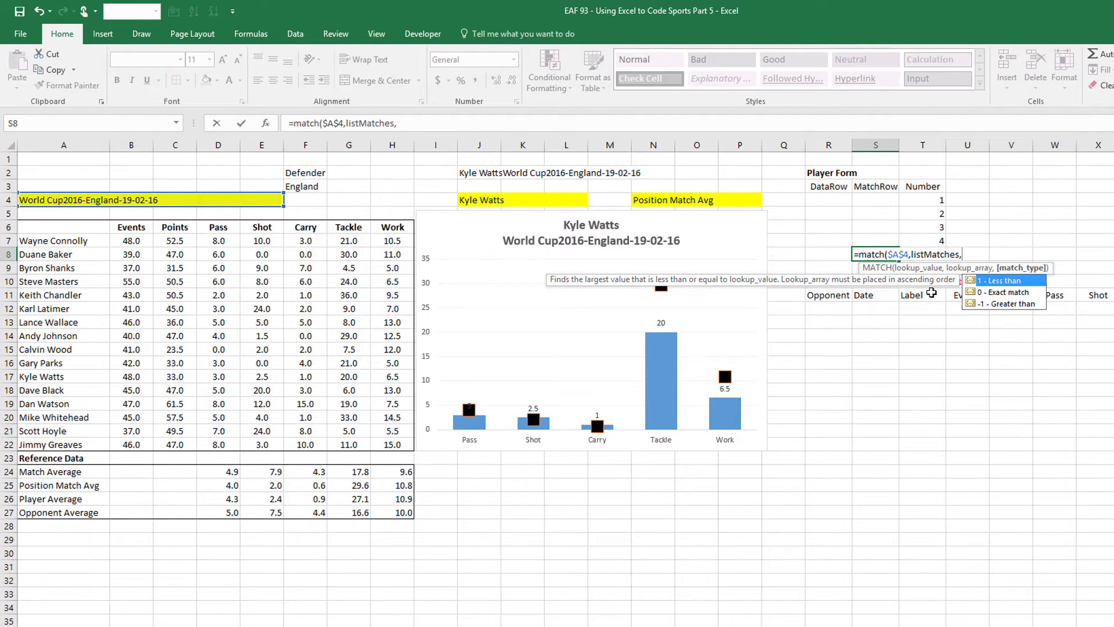
Complete the formula =MATCH($A$4,listMatches,0) in S8 of the MatchRow column.
type("0)")
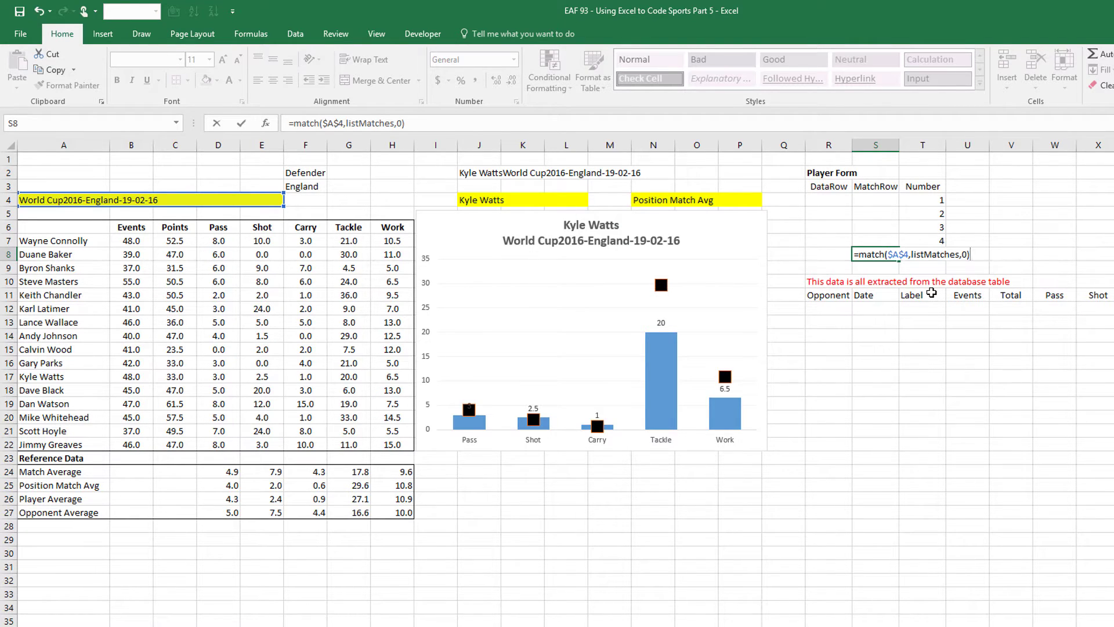
key("Return")
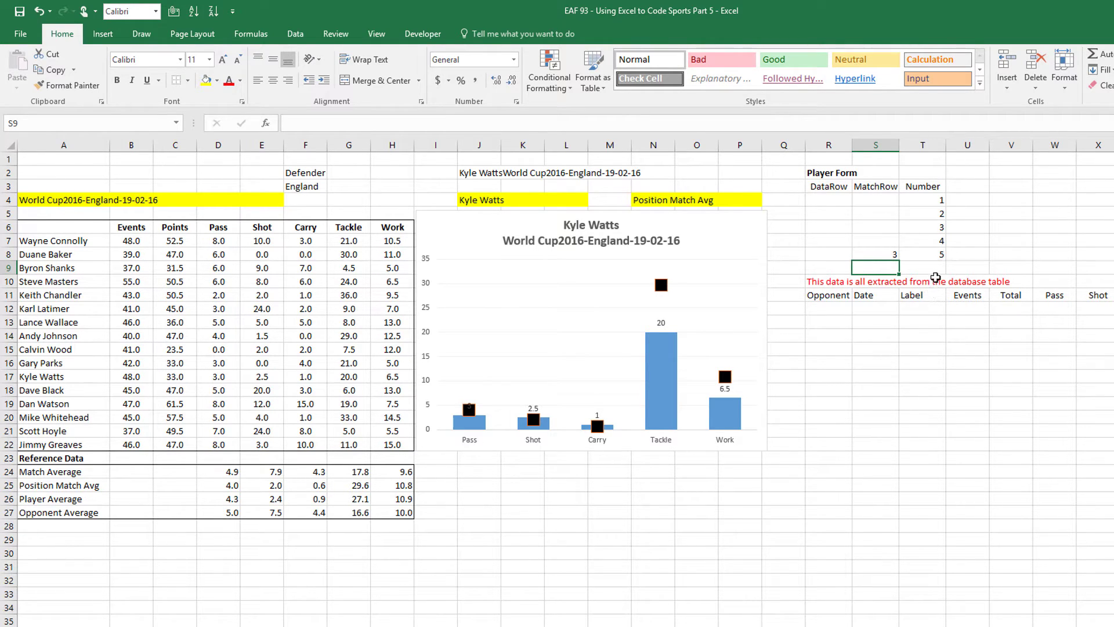
Enter =S8-1 in S7 and fill it up through S4 in the MatchRow column.
key("Up")
key("Up")
key("F9")
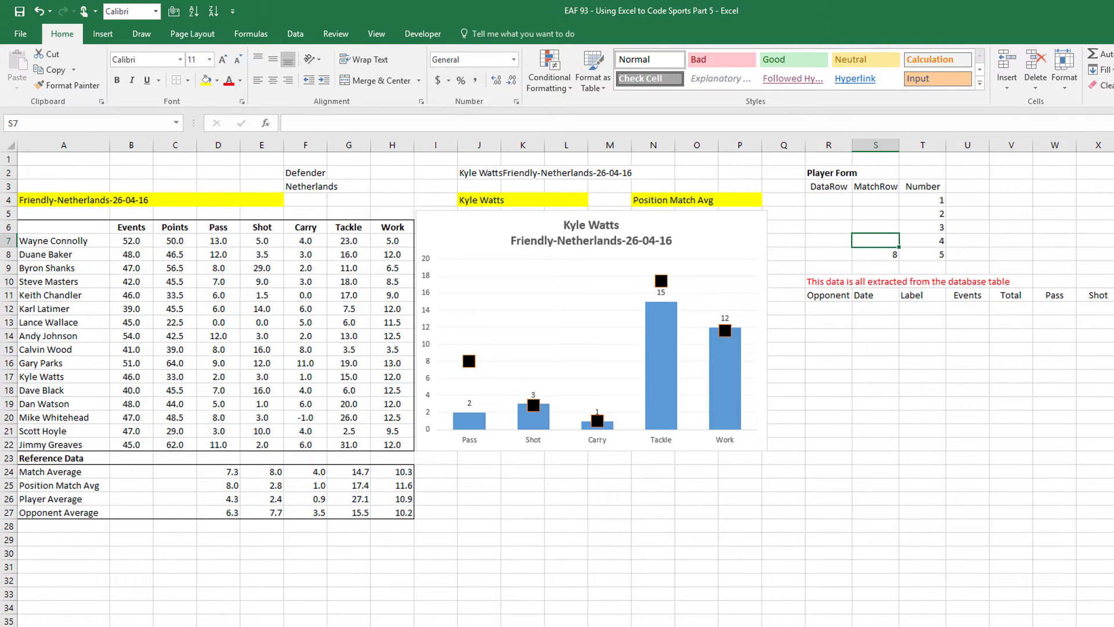
type("=")
left_click(873, 255)
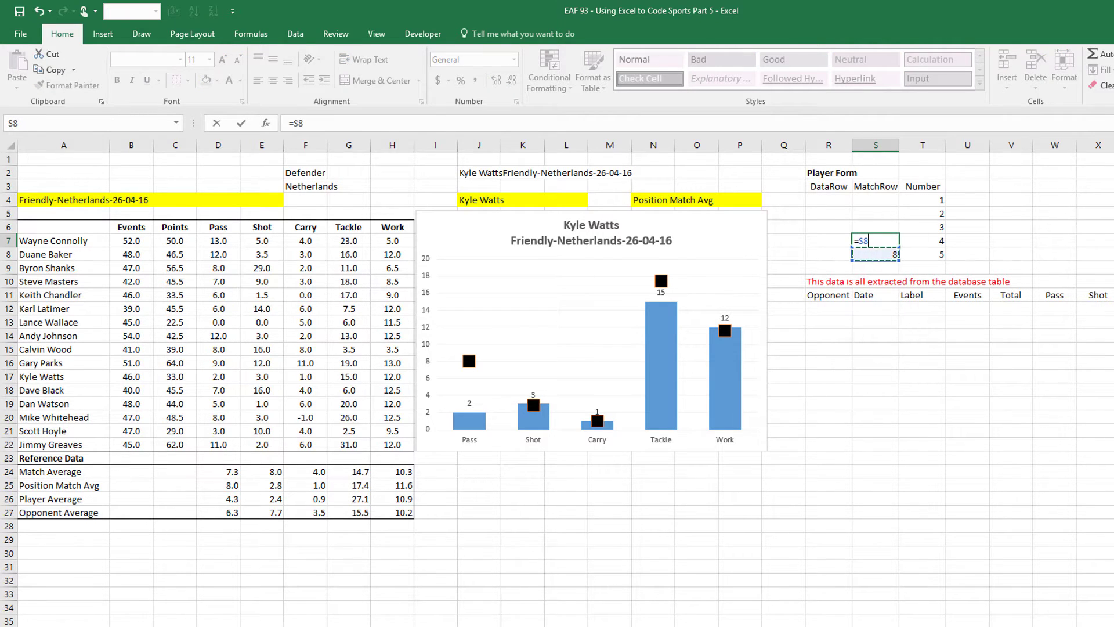
type("-1")
key("Return")
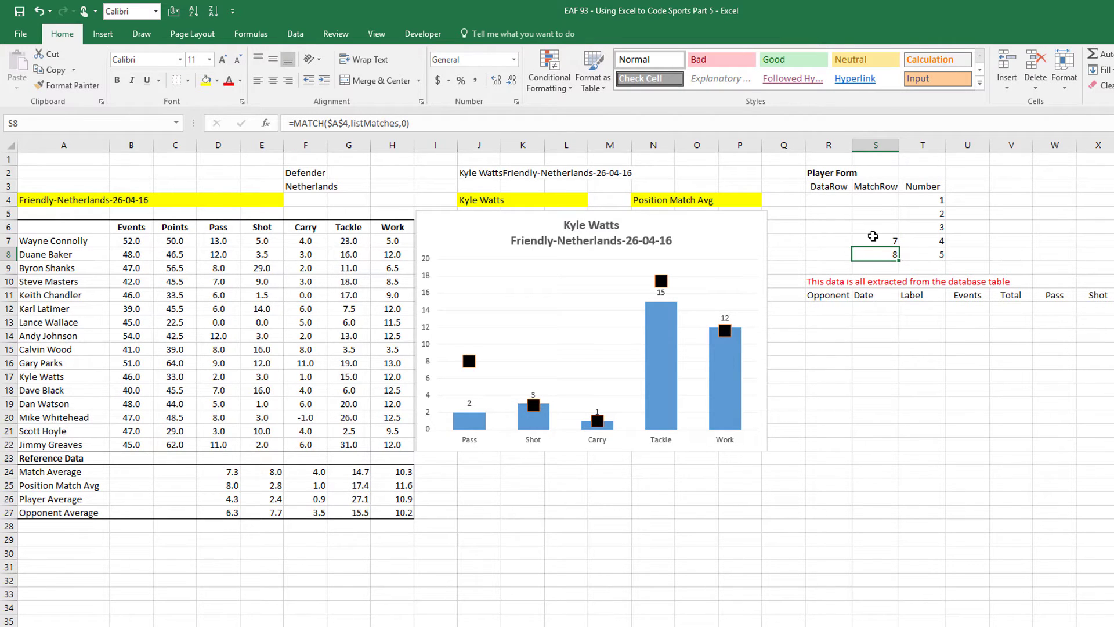
left_click(893, 240)
left_click_drag(899, 247, 897, 198)
left_click(816, 197)
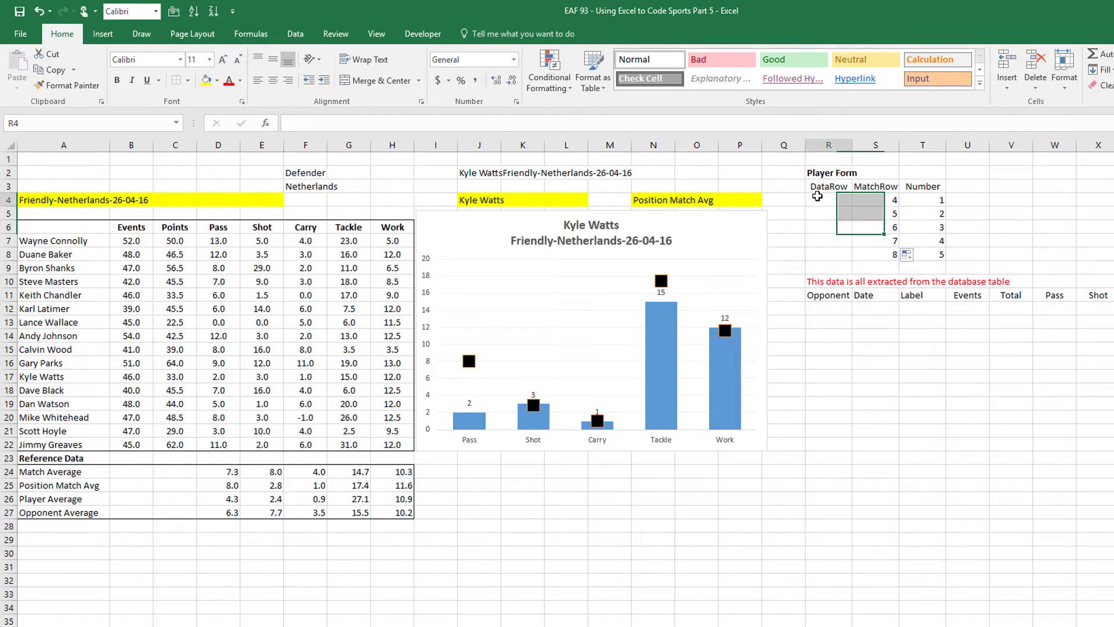
Test the MatchRow formulas by changing the match in A4 to Americas Cup 2016-Brazil-17-09-16.
left_click(268, 199)
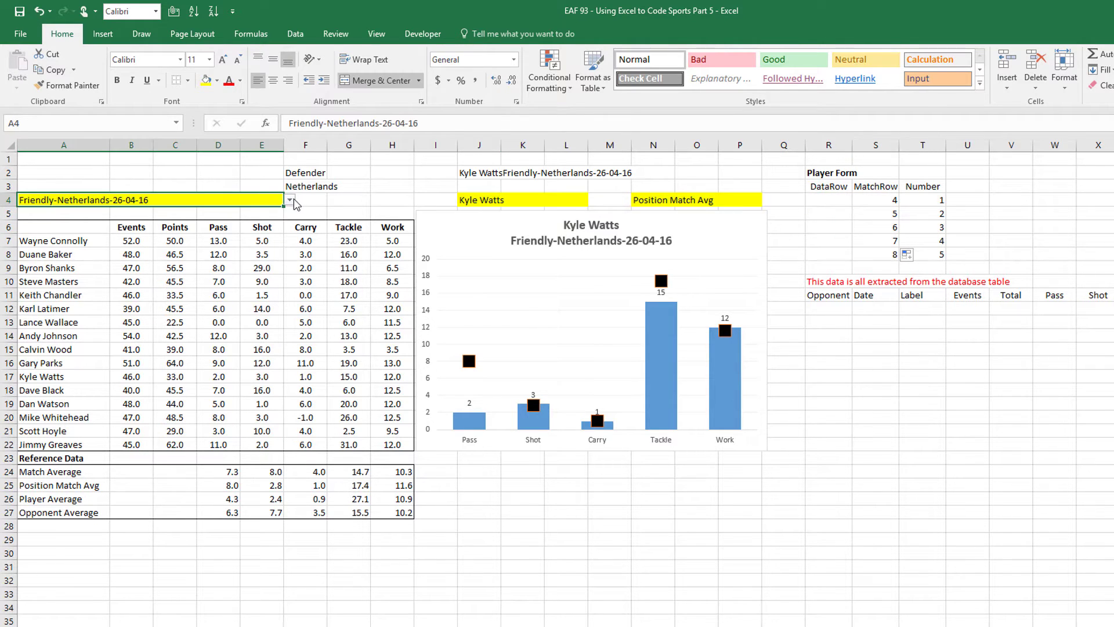
left_click(289, 200)
scroll(112, 261, "down", 2)
left_click(80, 256)
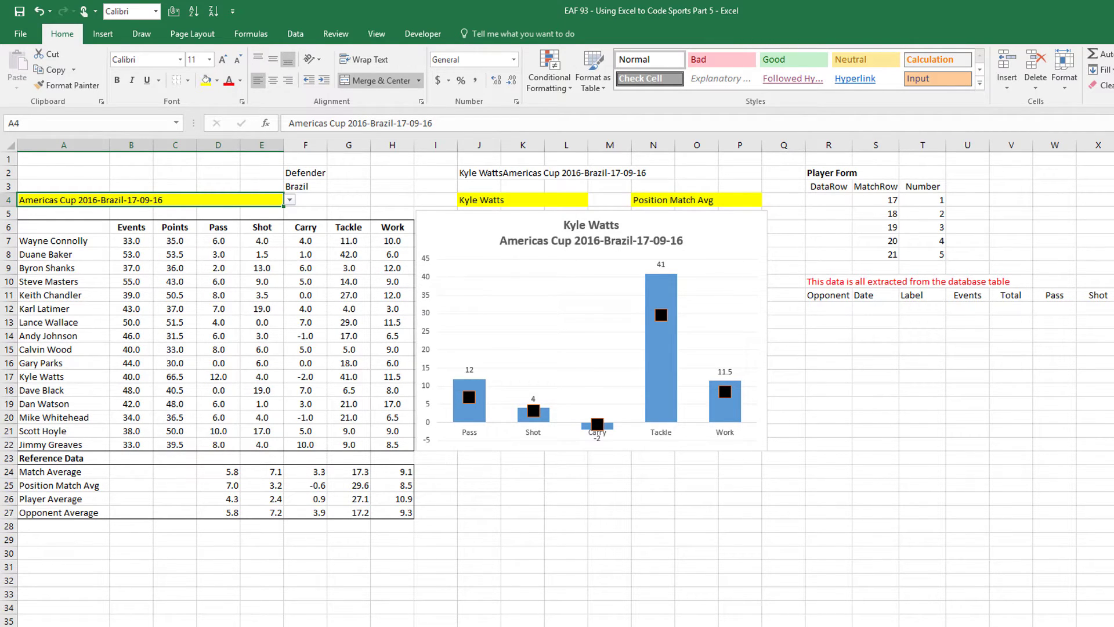
Use an INDEX formula to retrieve the match names beside the Number column in U4:U8.
left_click(967, 240)
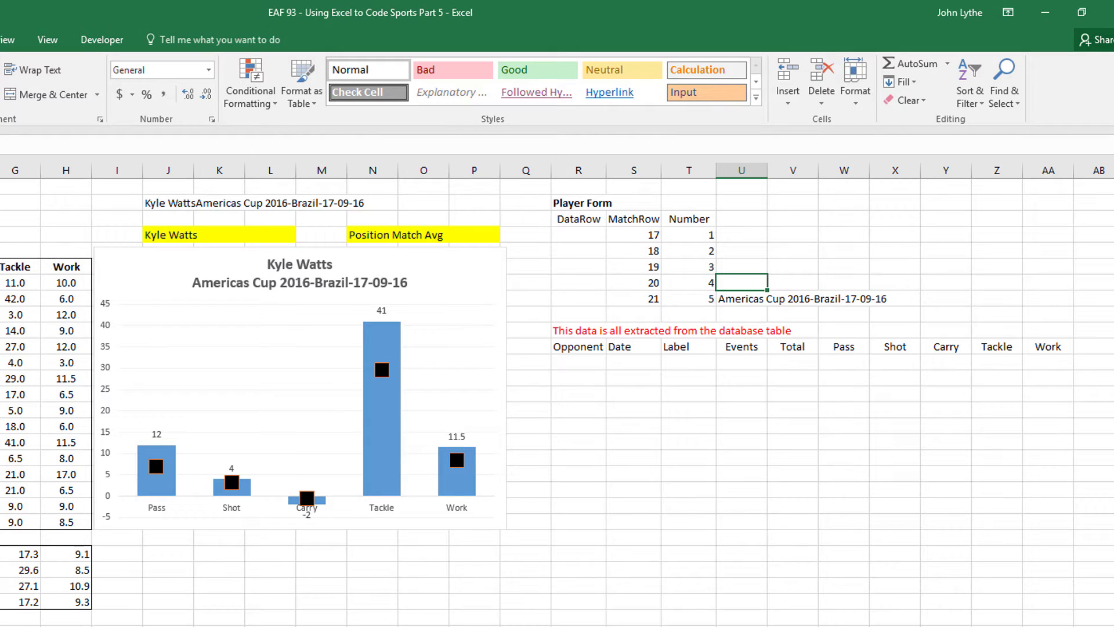
type("=index")
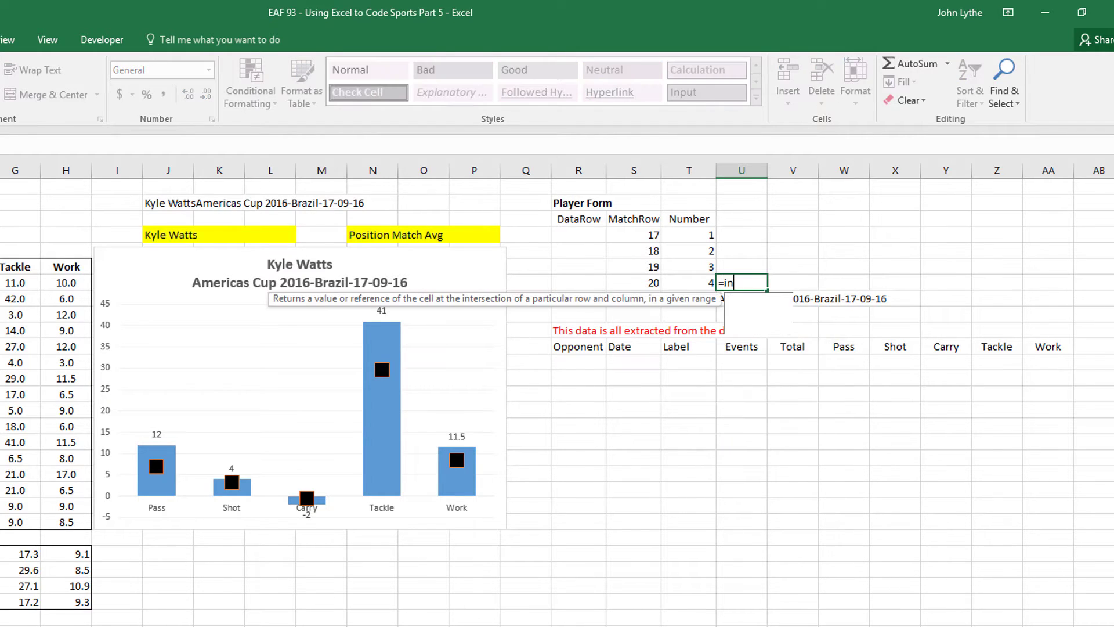
type("(tb")
type("l")
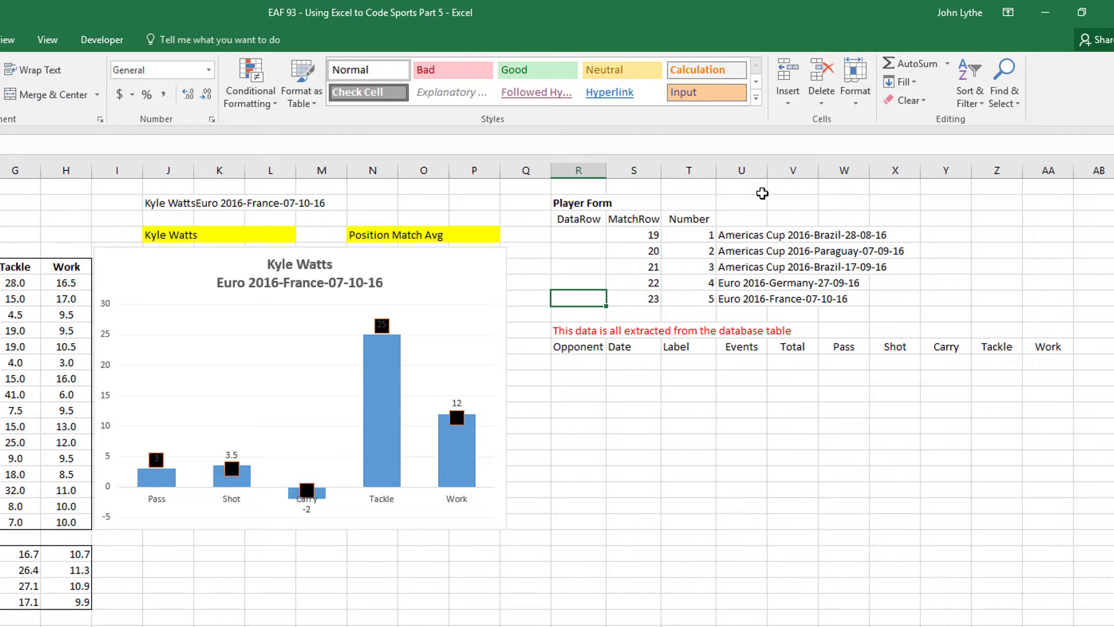
Enter =MATCH($J$4&"-"&U8,TBLData[UI Player],0) as an array formula in R8 and fill it up through R4.
type("=match(")
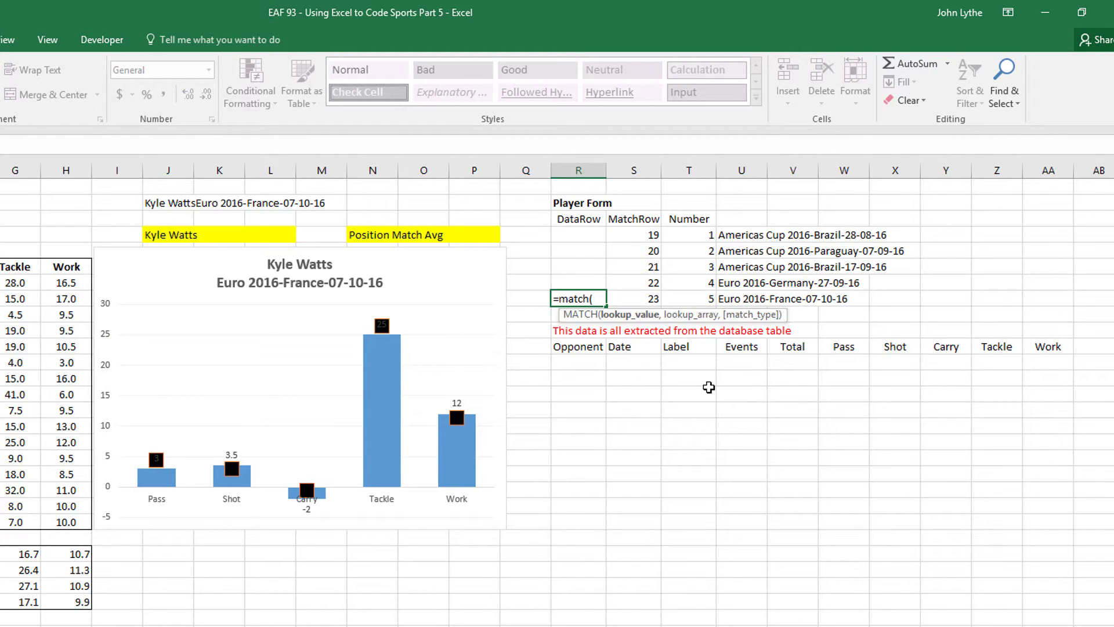
left_click(179, 236)
key("F4")
type("&\"-\"")
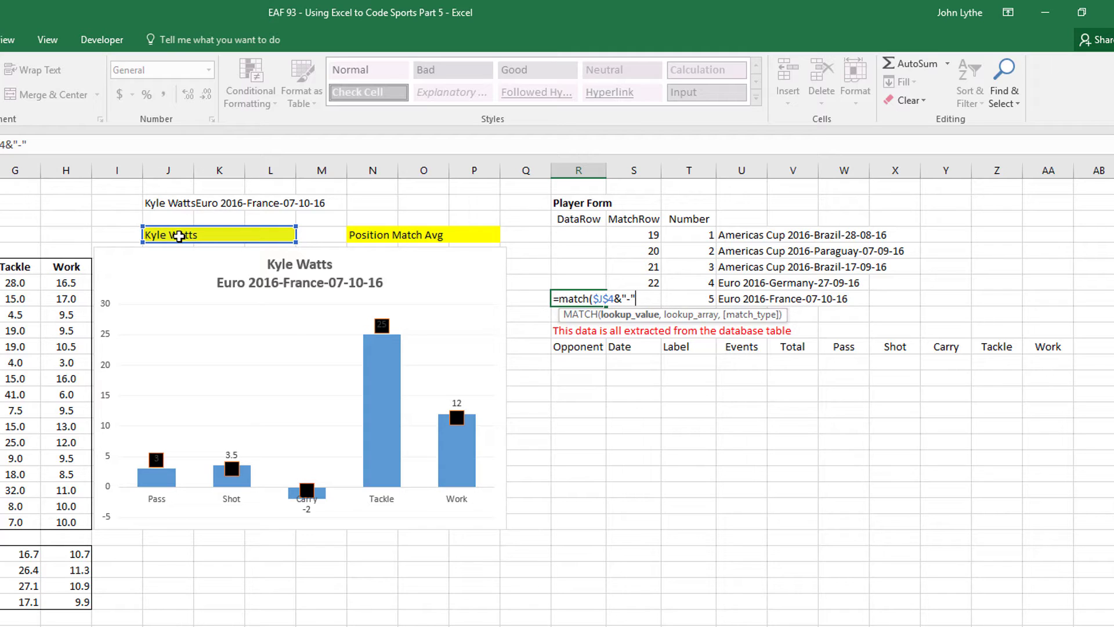
type("&")
left_click(742, 299)
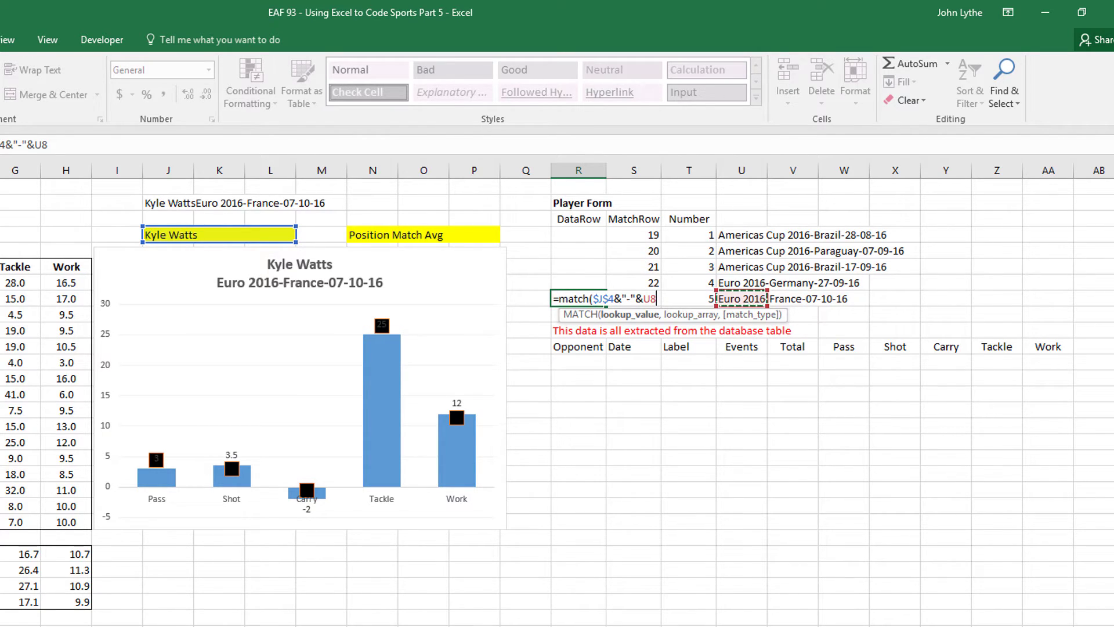
type(",TBLData[")
key("Down")
key("Down")
key("Down")
key("Down")
key("Down")
key("Down")
key("Down")
key("Down")
key("Down")
key("Down")
key("Down")
key("Down")
key("Down")
key("Down")
key("Down")
key("Down")
key("Down")
key("Down")
key("Down")
key("Down")
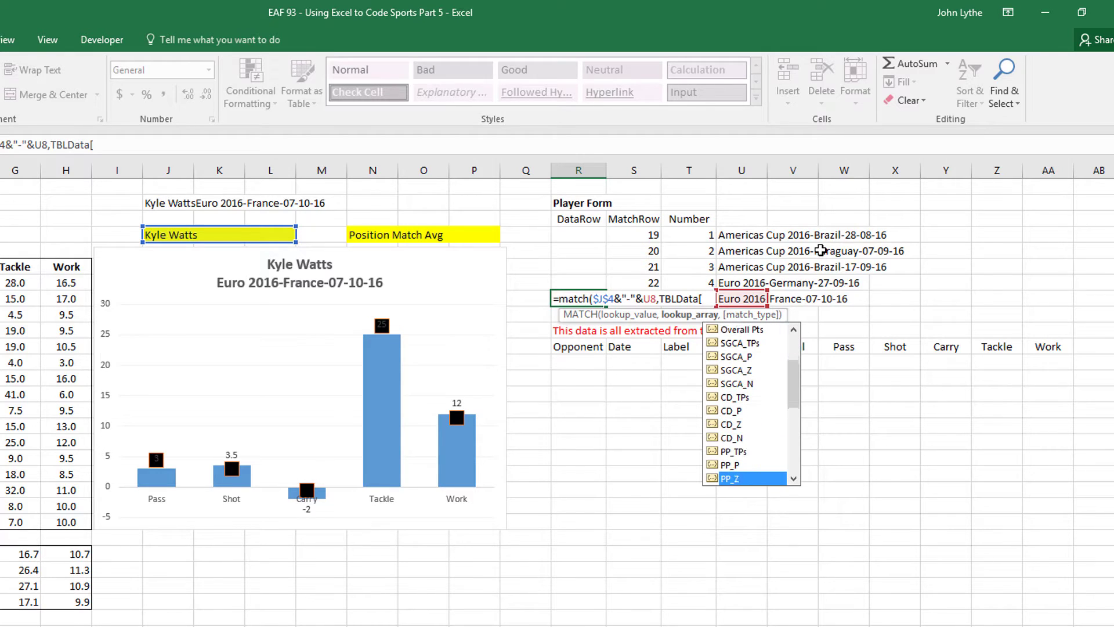
key("Down")
key("Down")
key("Down")
key("Down")
key("Down")
key("Down")
key("Down")
key("Down")
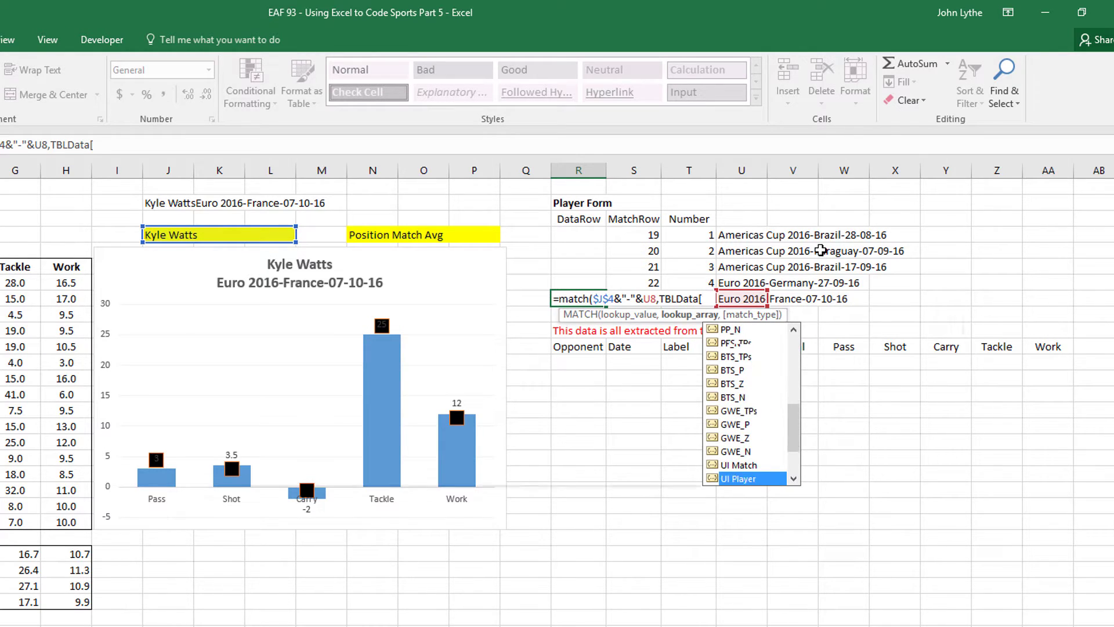
key("Up")
key("Up")
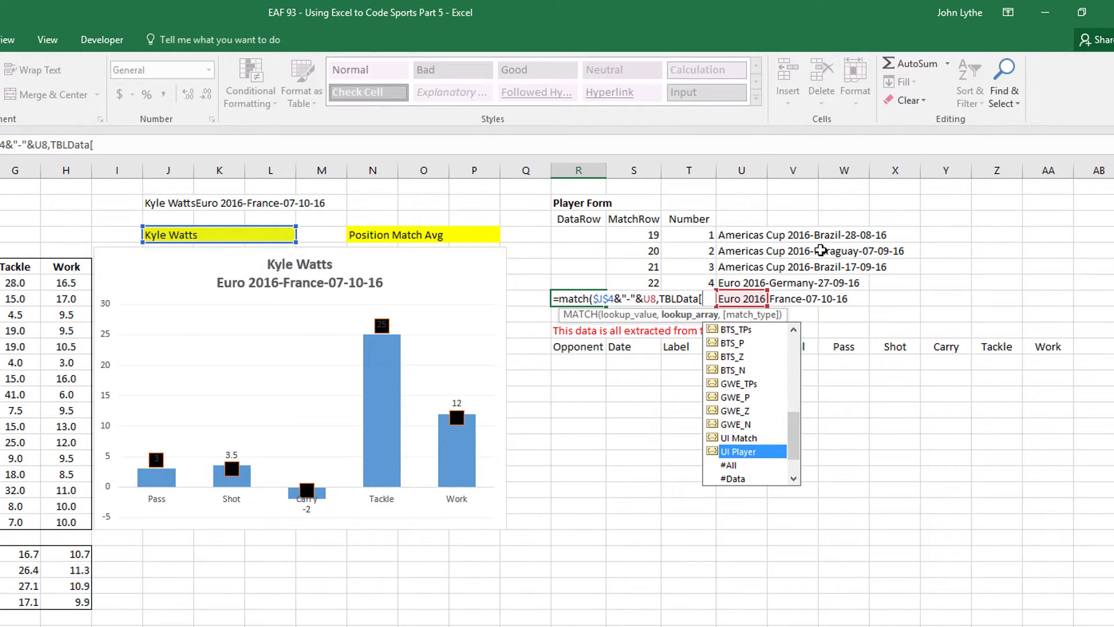
key("Tab")
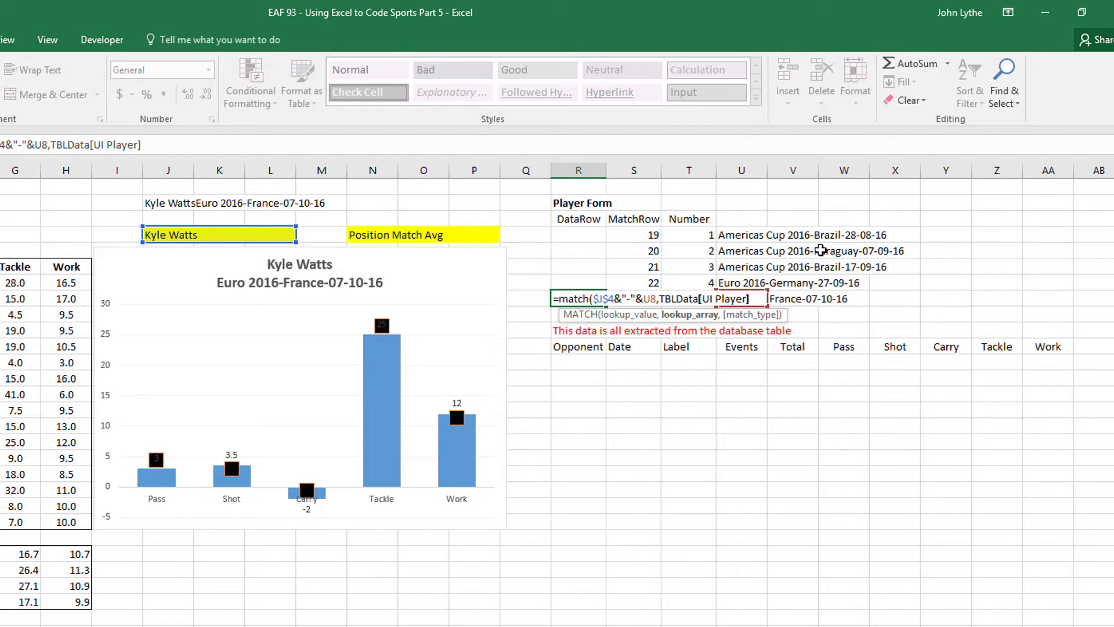
type(",0)")
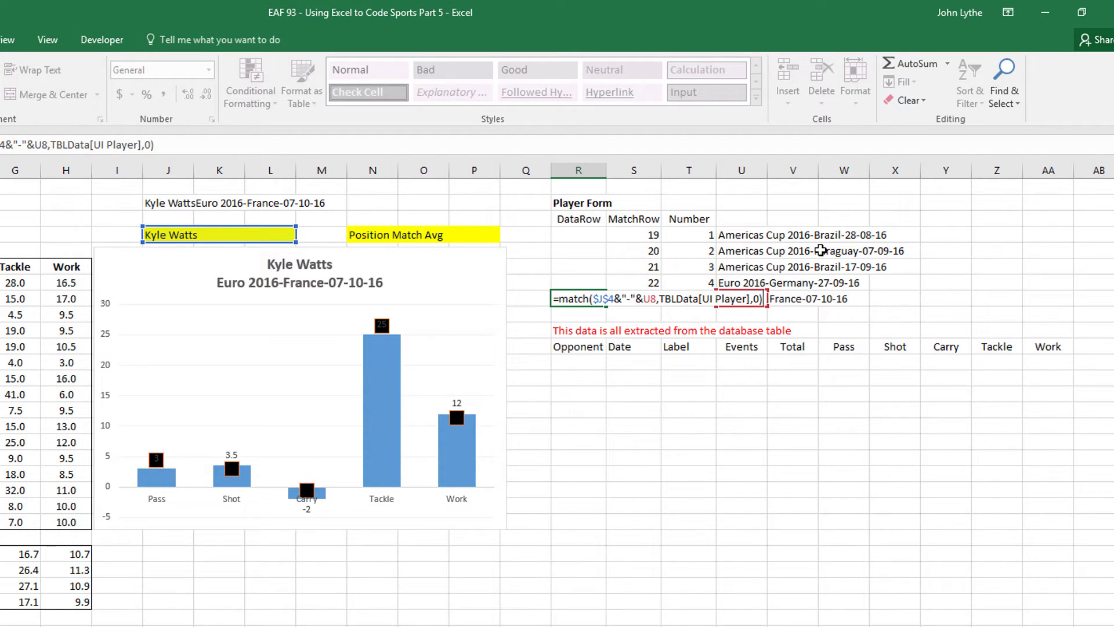
key("ctrl+shift+Return")
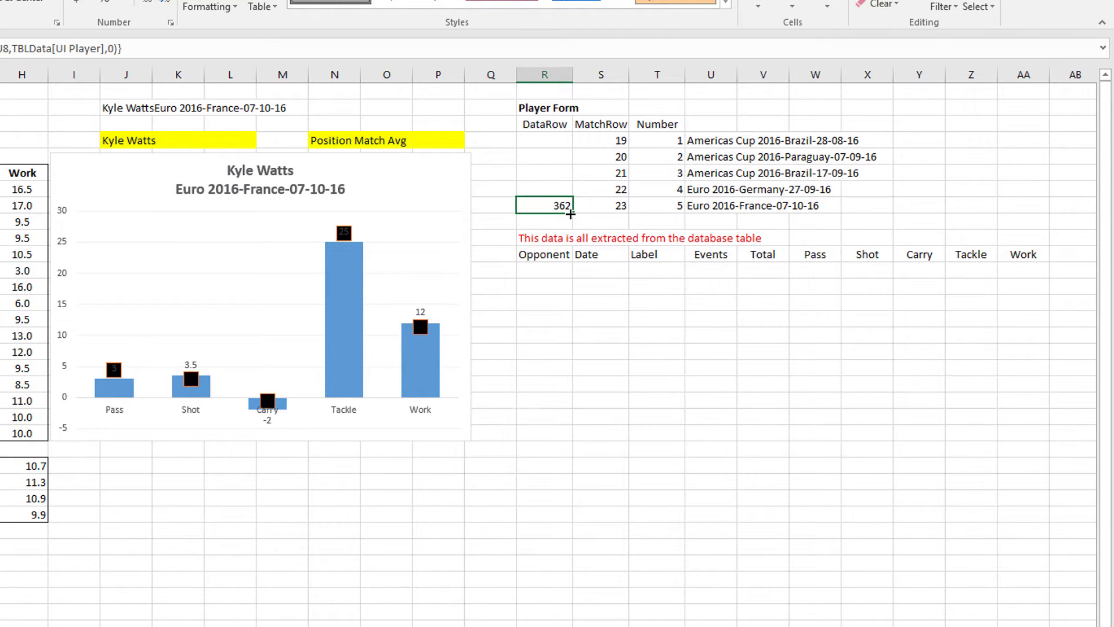
left_click_drag(570, 214, 560, 141)
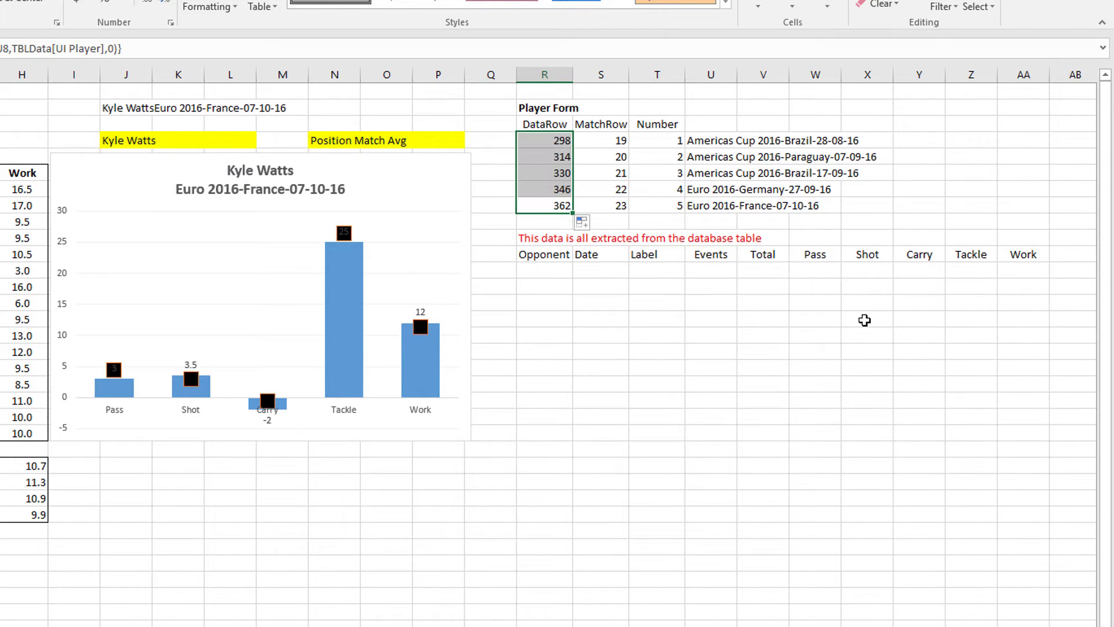
Enter =INDEX(TBLData[Opponent],R4) in R12 under Opponent and fill it down through R16.
left_click(543, 140)
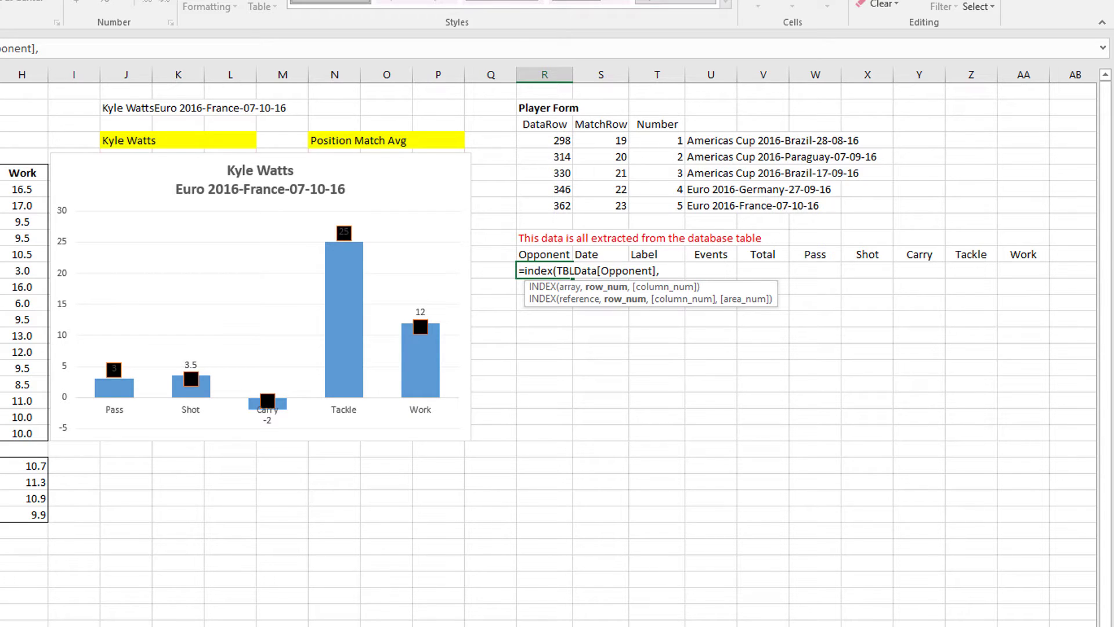
left_click(533, 142)
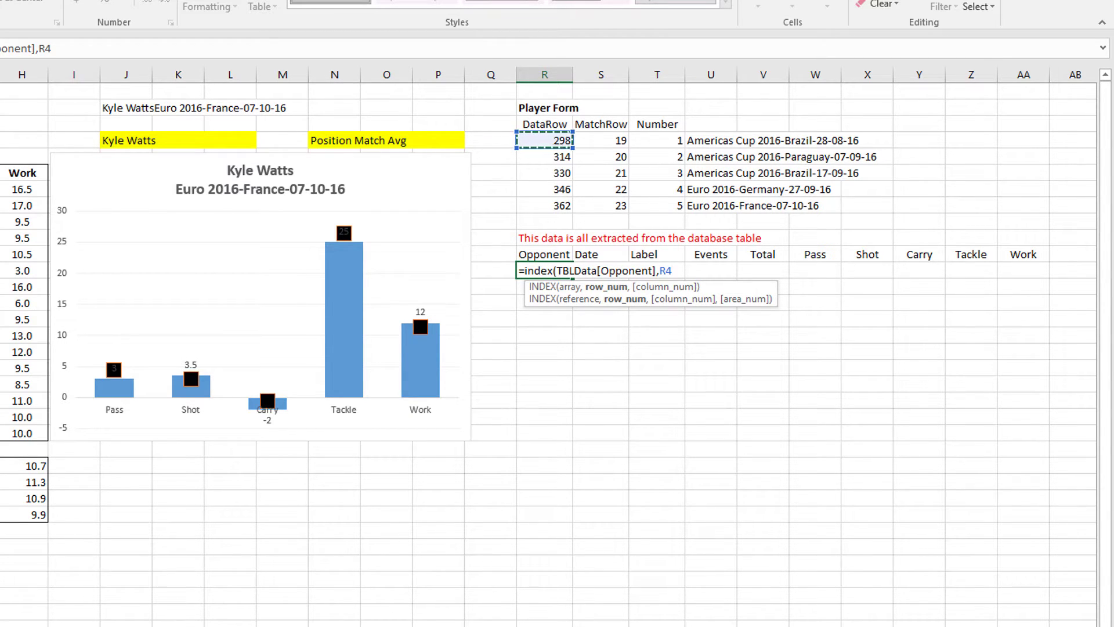
type(")")
key("Return")
left_click(537, 270)
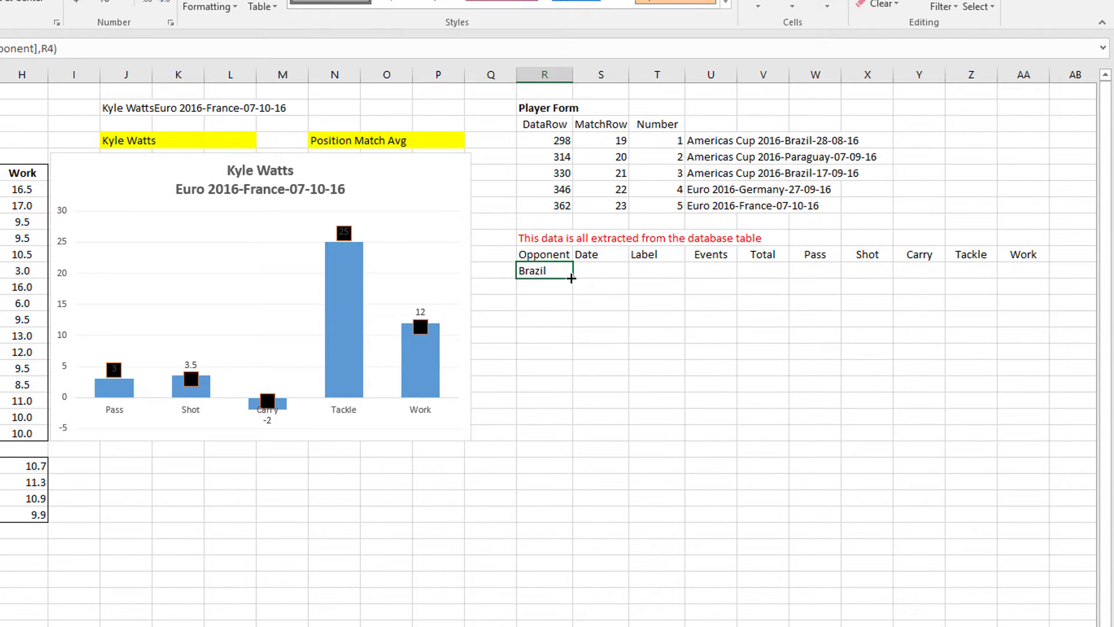
left_click_drag(572, 292, 575, 339)
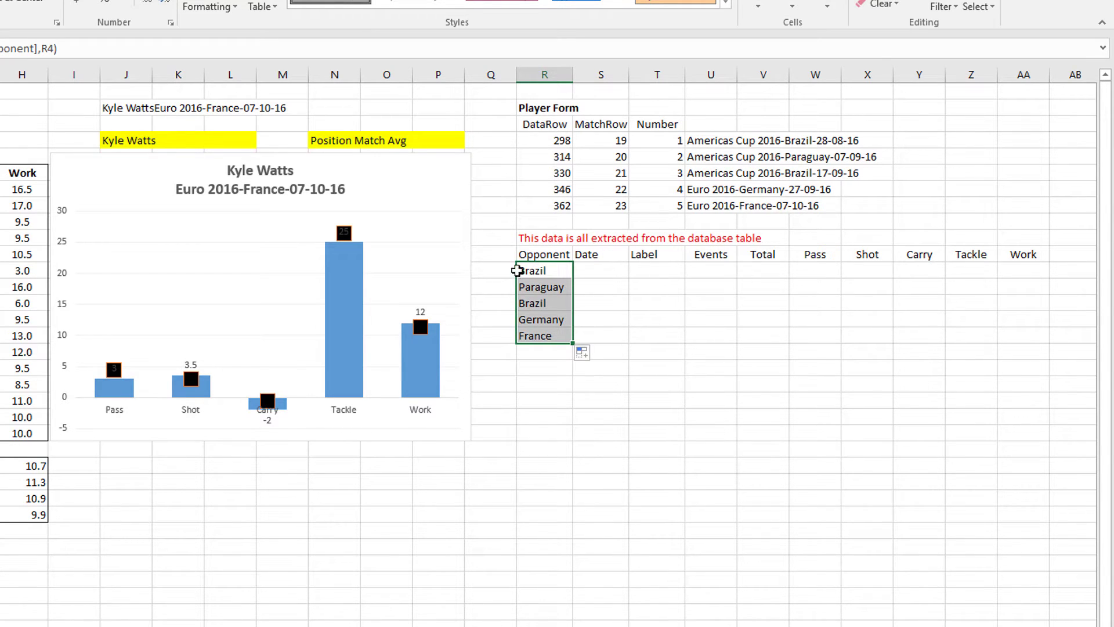
Enter =INDEX(TBLData[Event],R4) in the first cell under Date, S12.
left_click(548, 272)
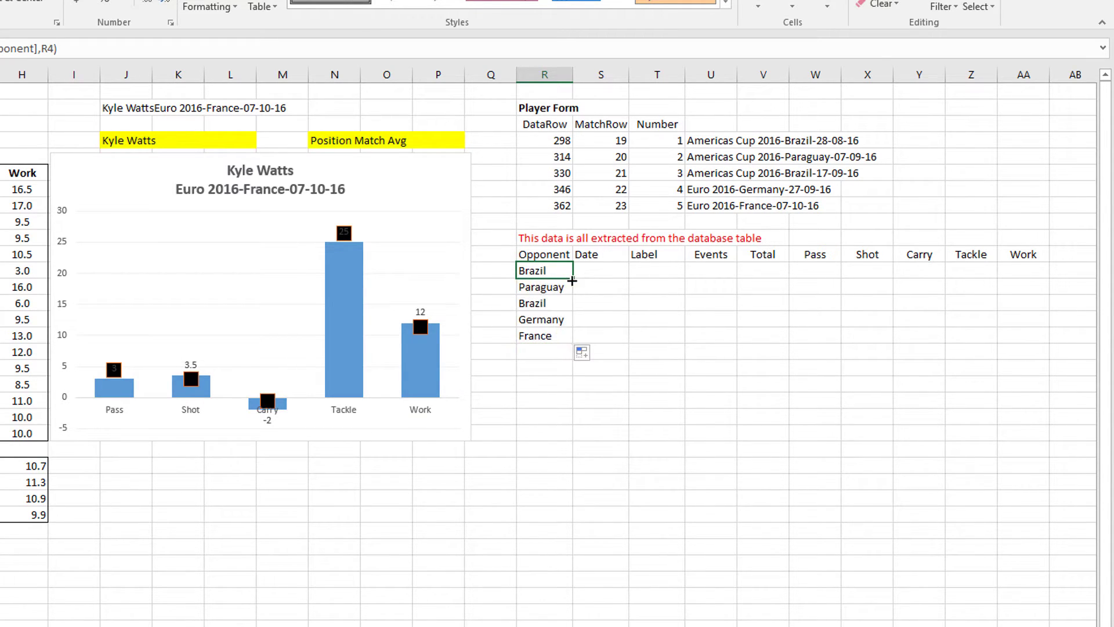
left_click(600, 271)
type("=INDEX(TBLData[Event],")
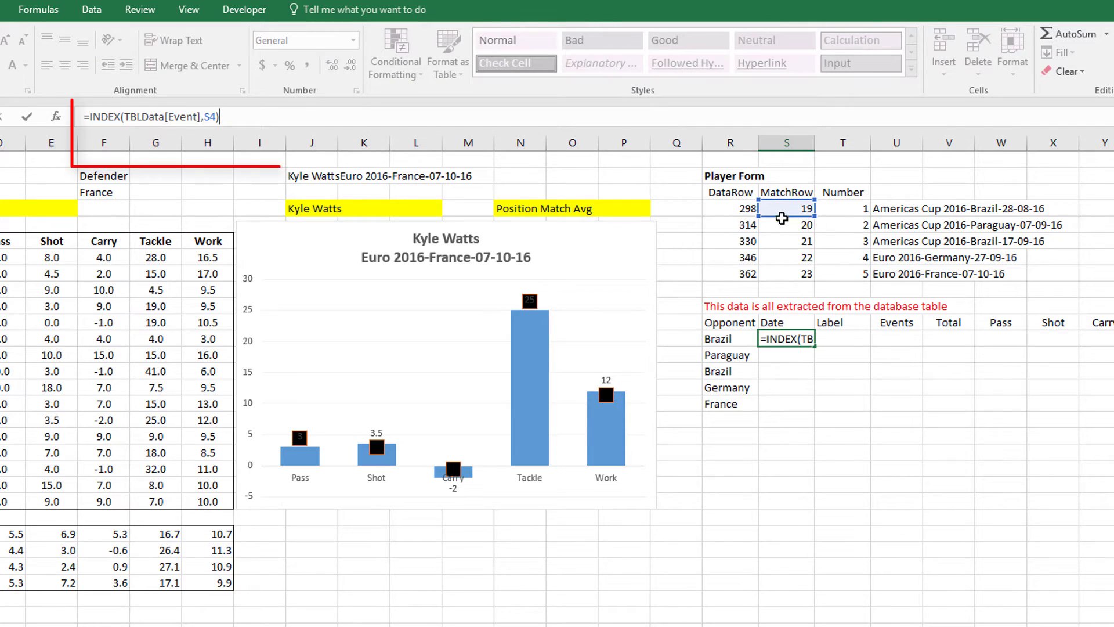
left_click(548, 141)
type(")")
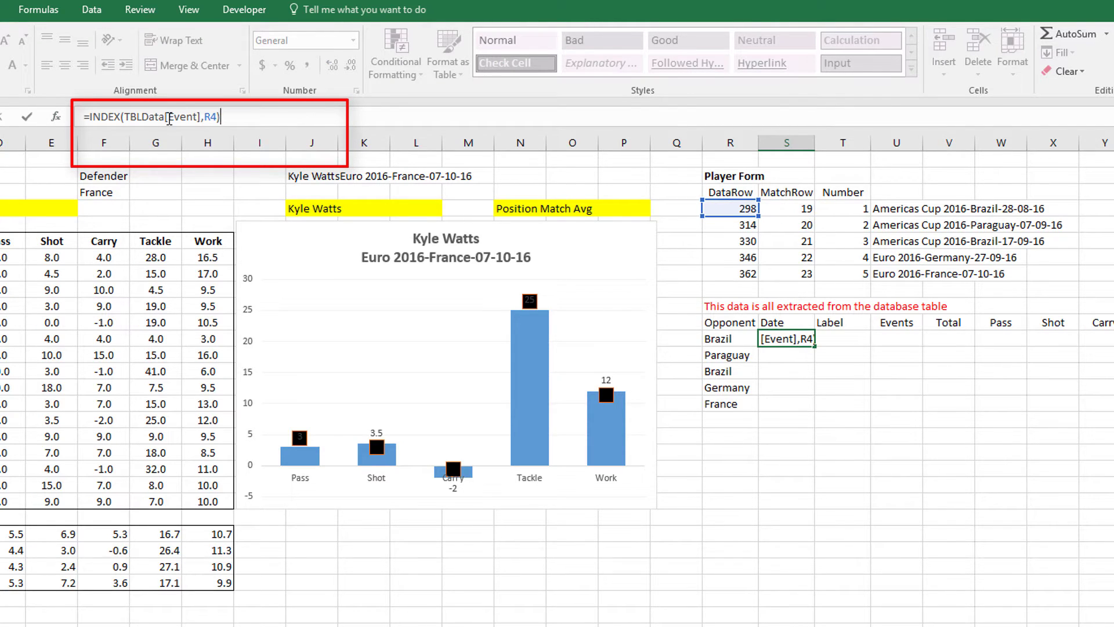
Change the S12 formula to =INDEX(TBLData[Date],$R4), anchoring the row reference to column R.
left_click(202, 118)
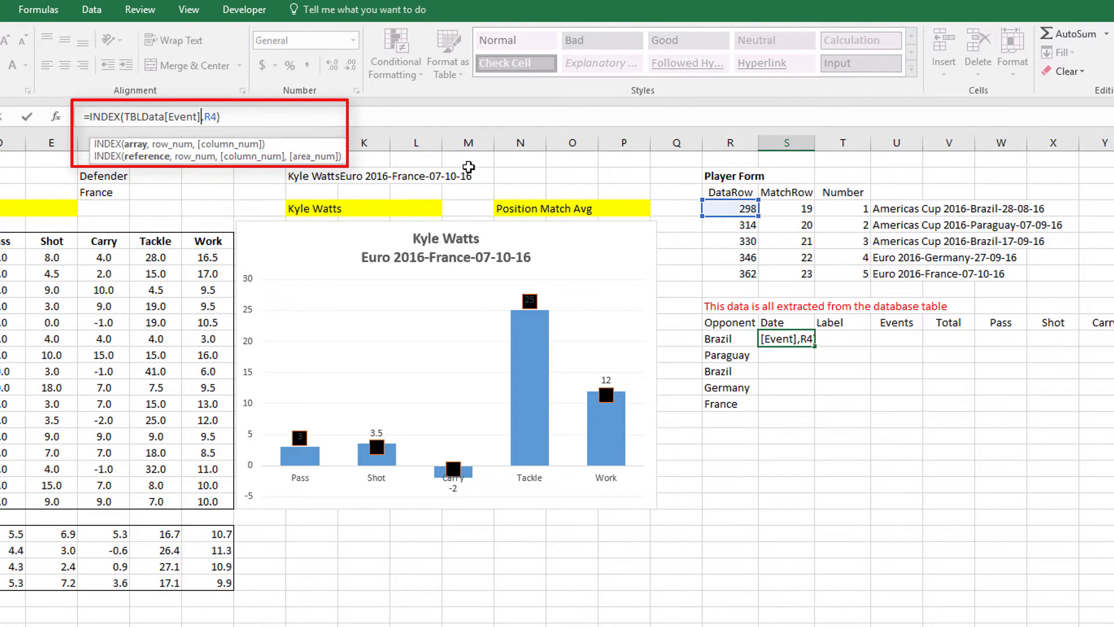
key("Right")
type("$")
key("Left")
key("Left")
key("Left")
key("BackSpace")
key("BackSpace")
key("BackSpace")
key("BackSpace")
key("BackSpace")
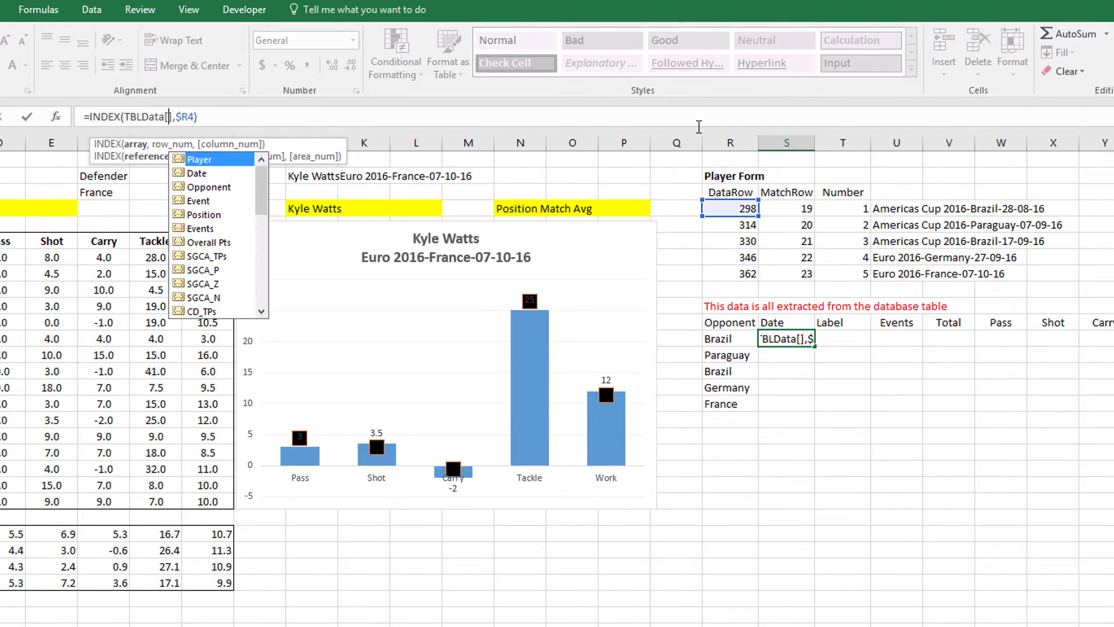
type("da")
key("Tab")
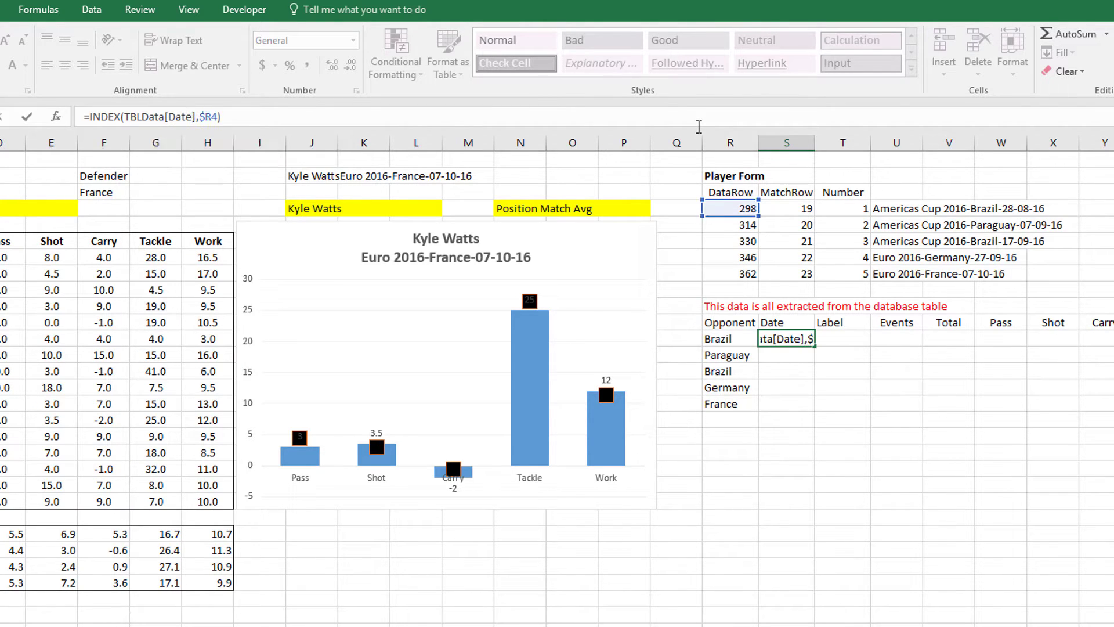
key("Return")
Apply the custom number format d/mm/yy to S12 and fill the date formula down through S16.
left_click(794, 337)
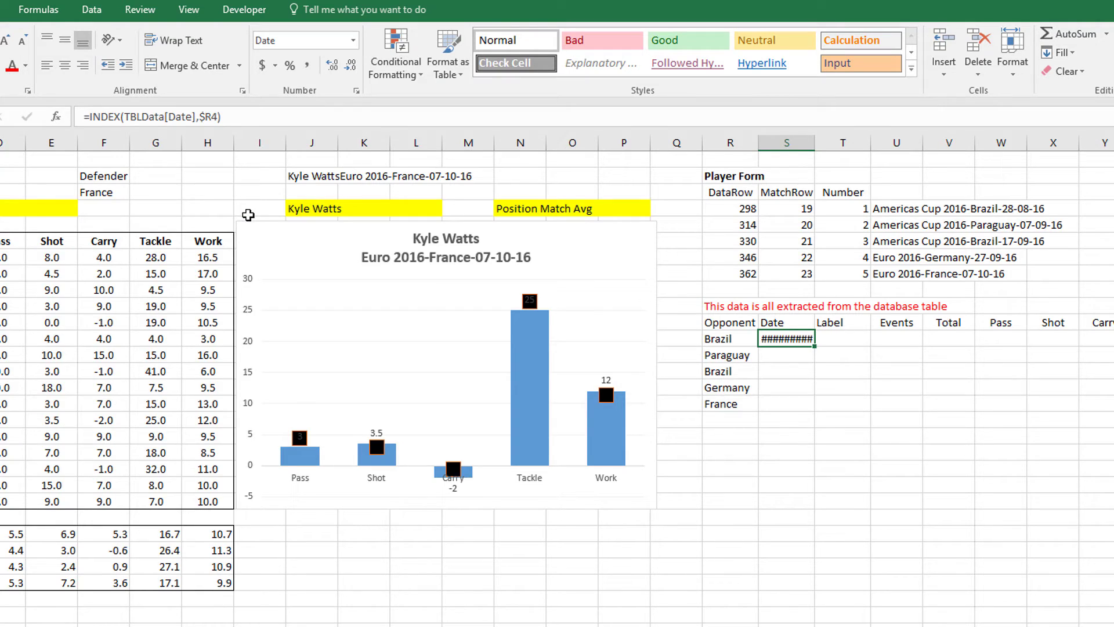
key("ctrl+1")
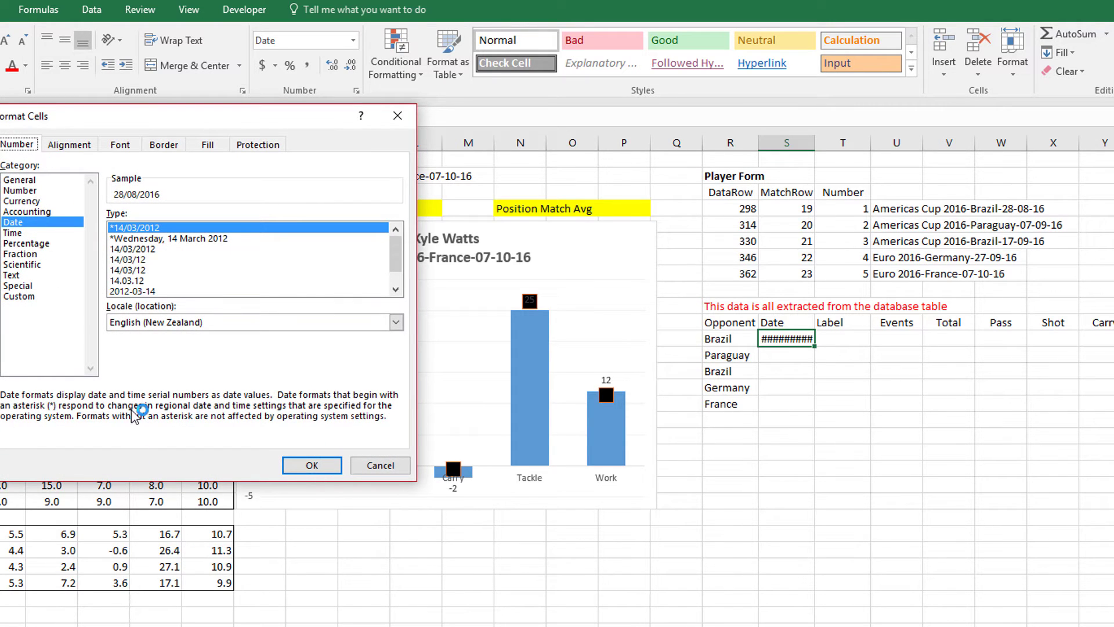
left_click(29, 297)
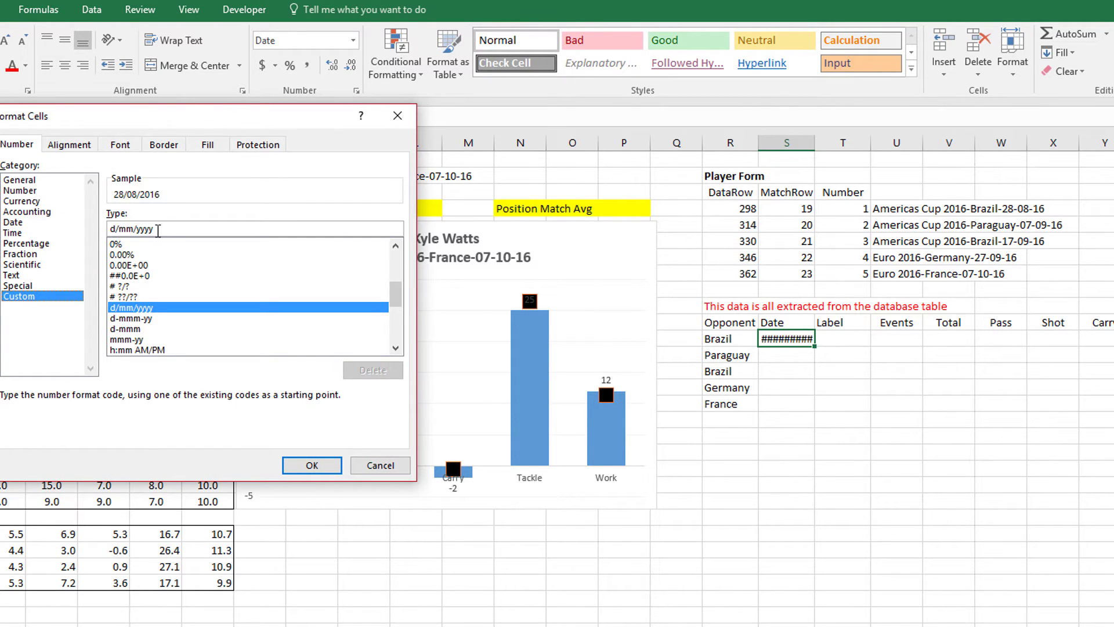
key("BackSpace")
key("BackSpace")
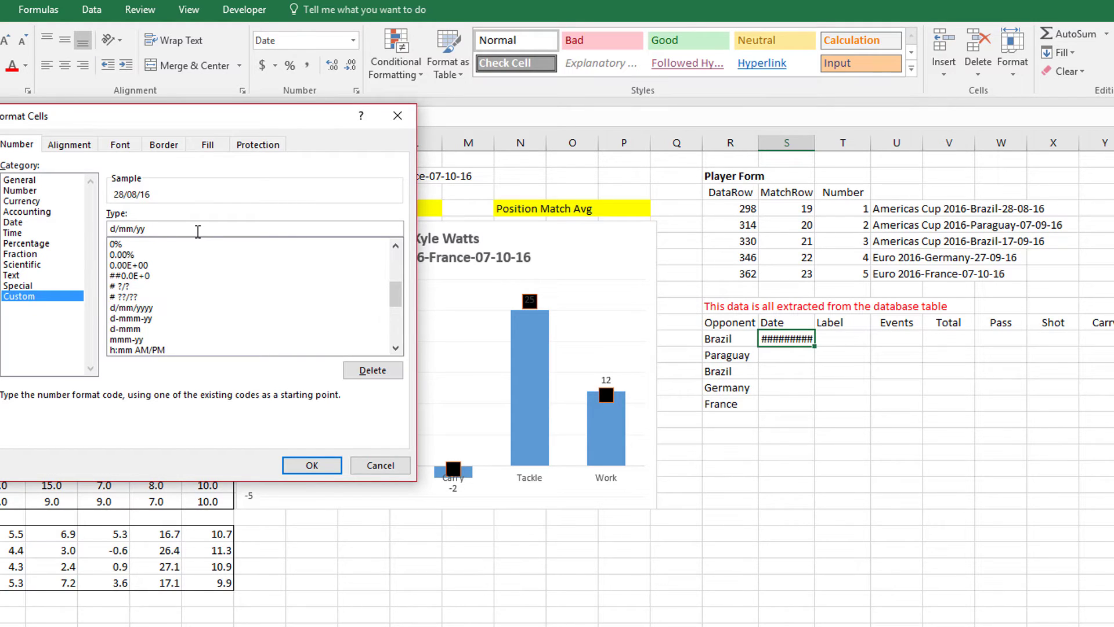
left_click(311, 465)
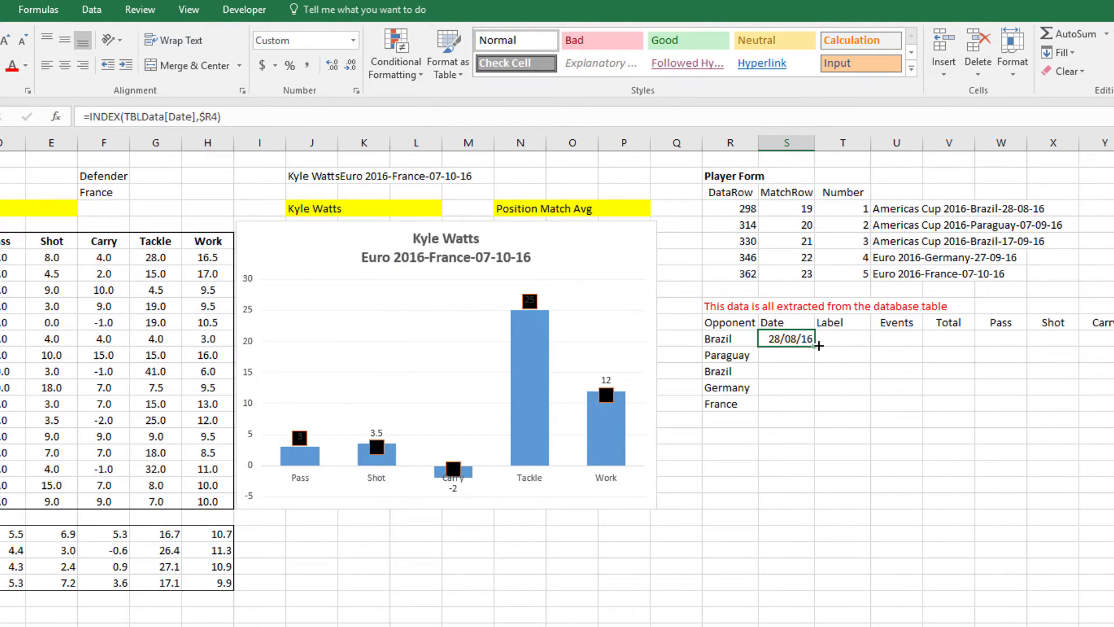
double_click(817, 348)
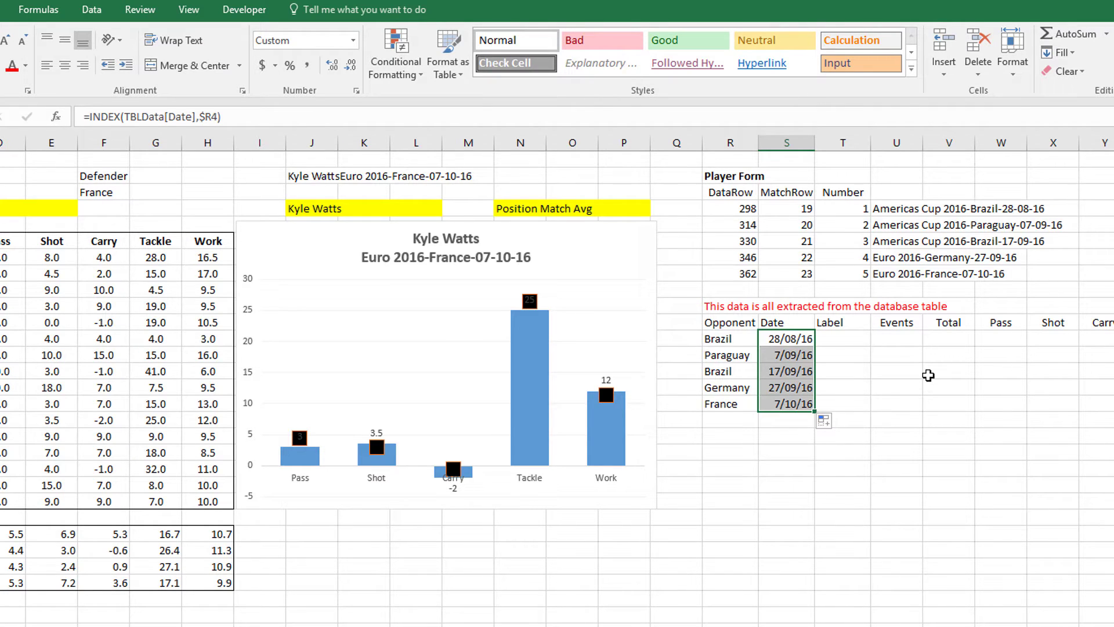
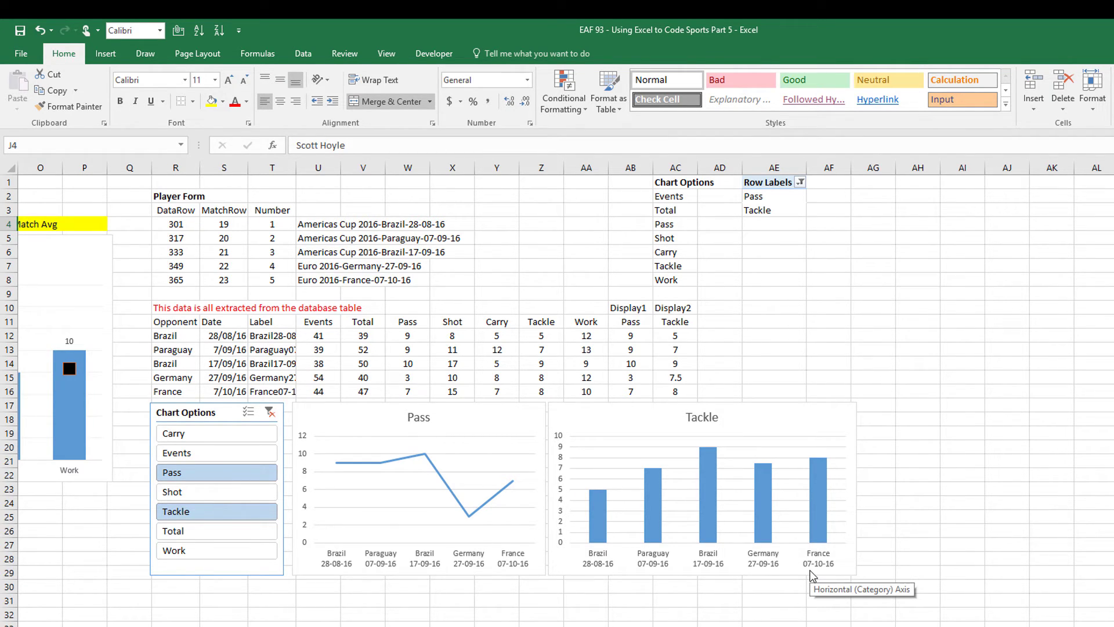
scroll(813, 574, "left", 7)
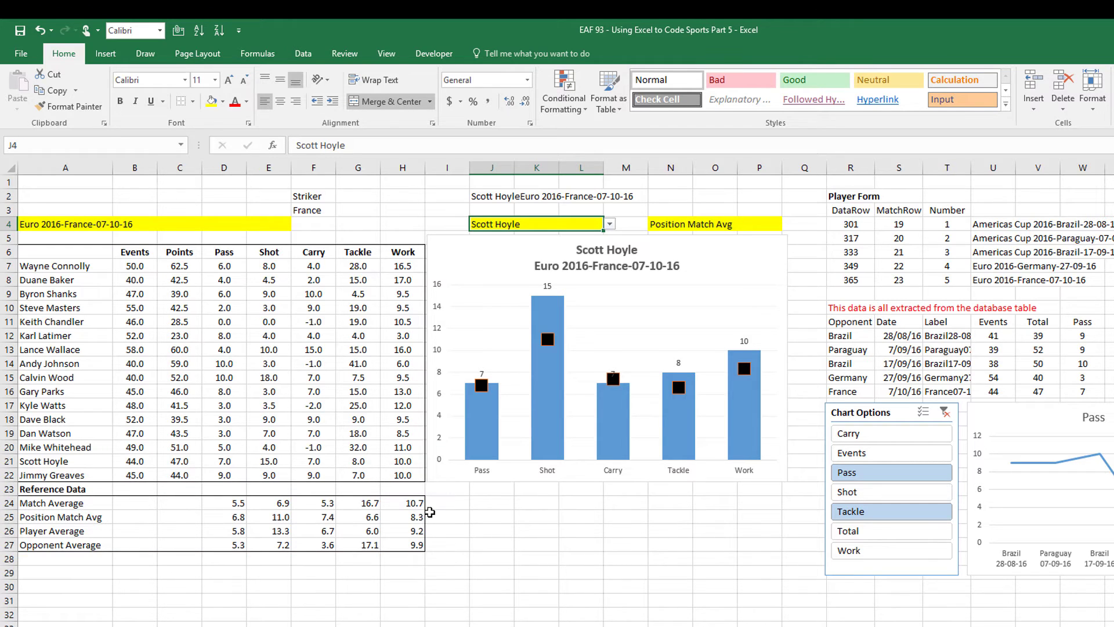
scroll(566, 393, "right", 6)
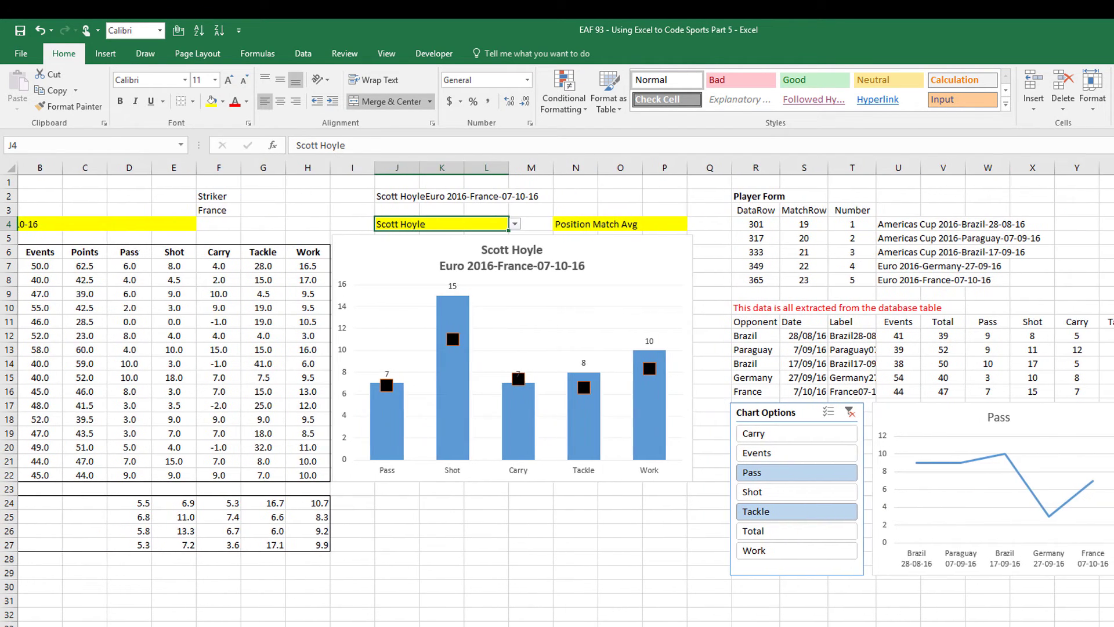
scroll(565, 393, "right", 3)
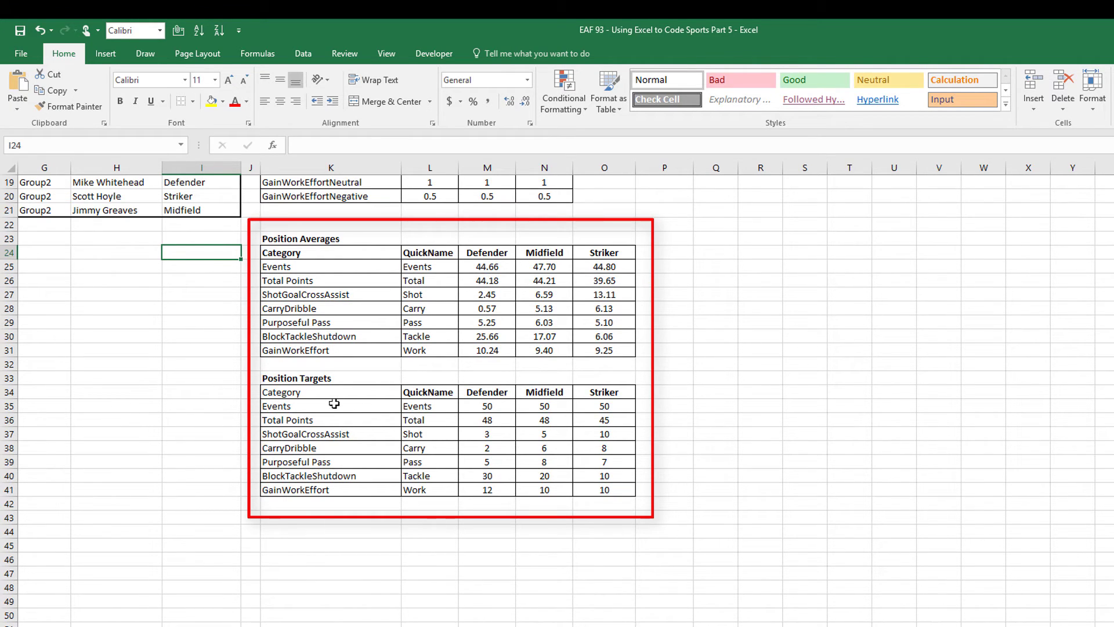
Name the Position Averages range K24:O31 tablePositionAverages, and select the Position Targets table K34:O41.
left_click(494, 271)
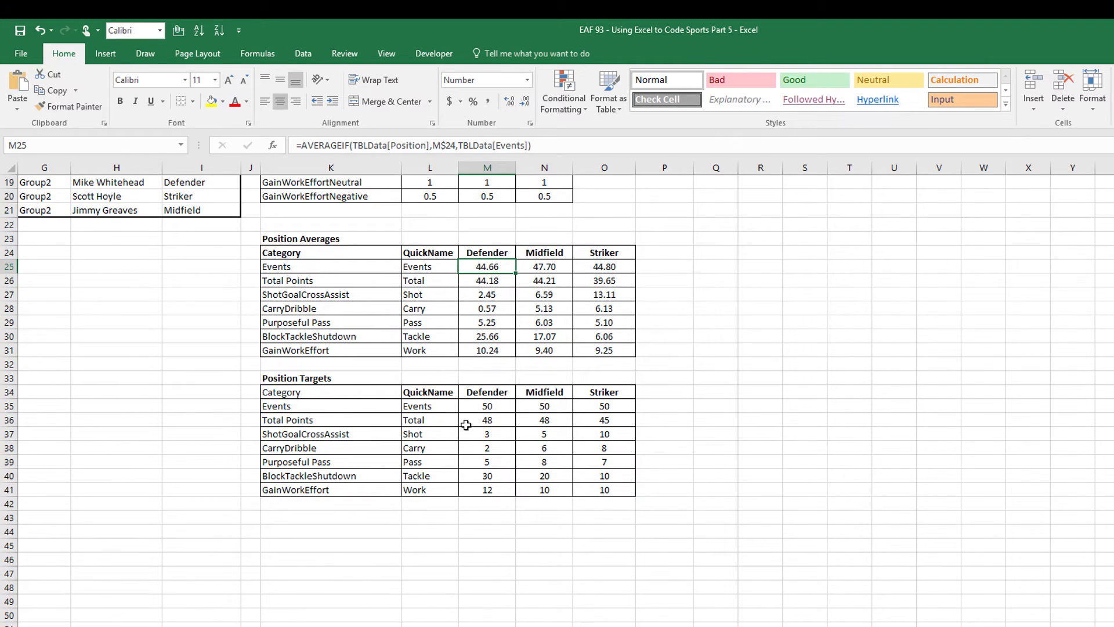
left_click(257, 54)
scroll(500, 412, "right", 2)
left_click_drag(705, 377, 660, 378)
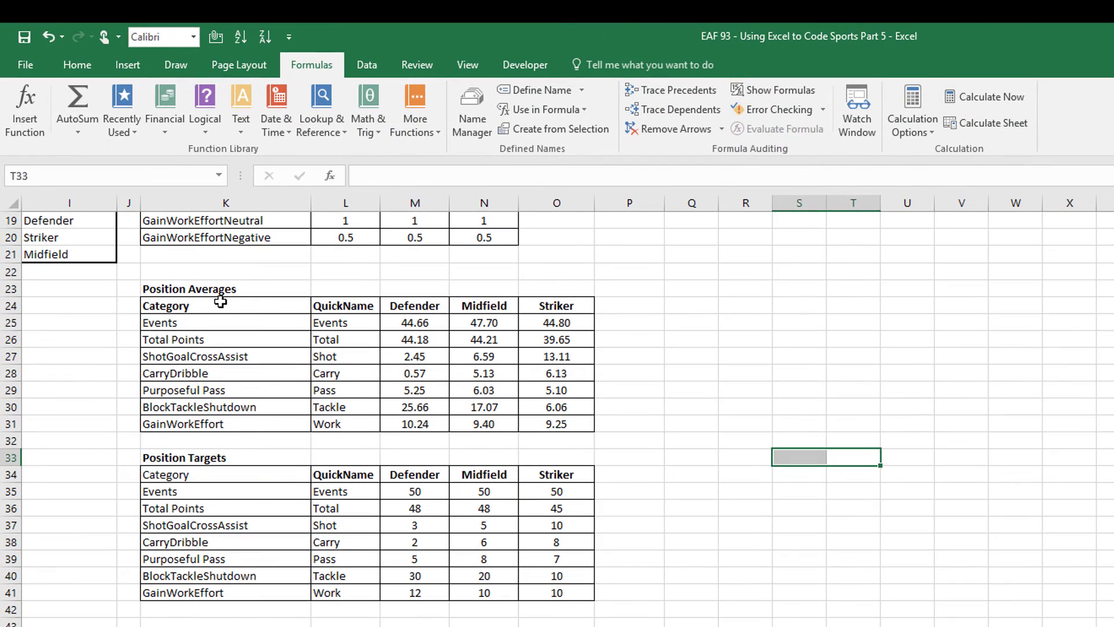
left_click_drag(182, 252, 313, 282)
left_click_drag(380, 343, 551, 424)
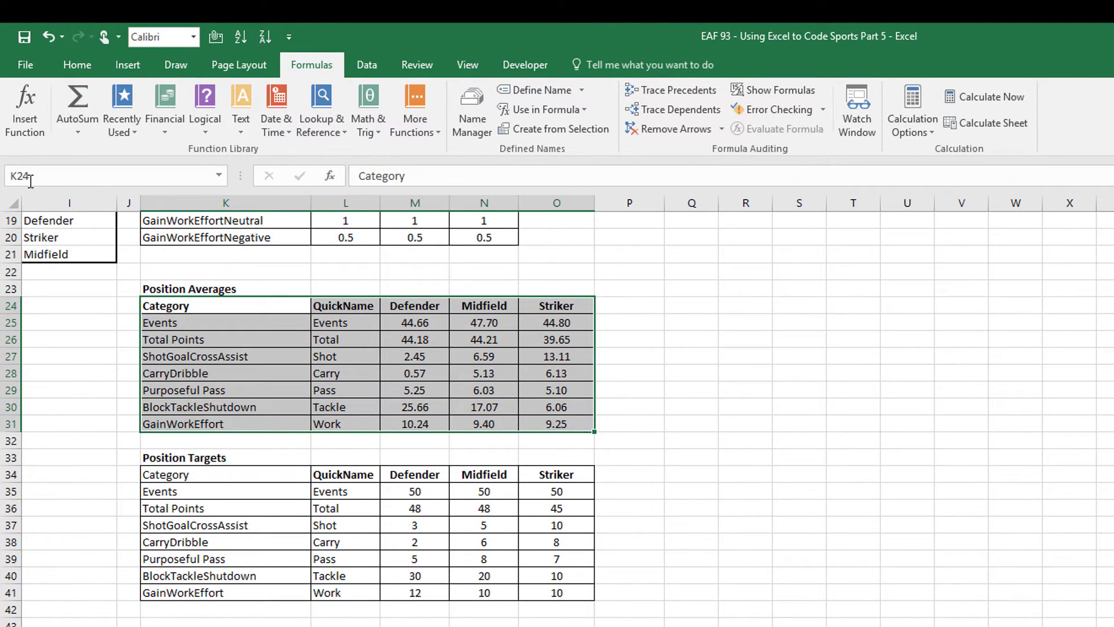
left_click(74, 176)
type("tablePositionAverages")
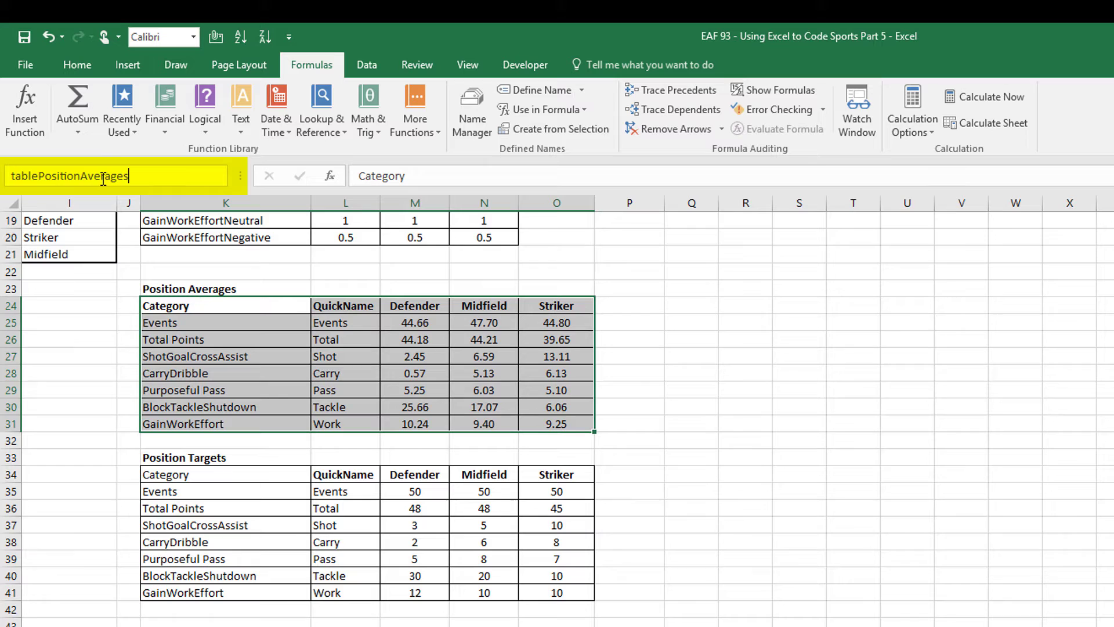
key("Return")
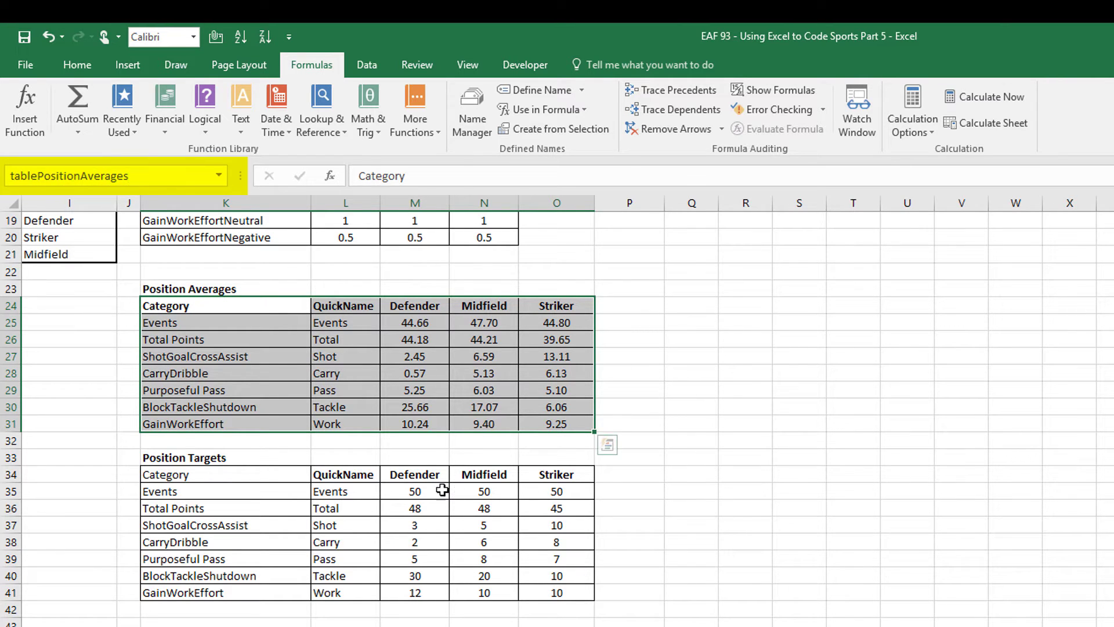
left_click_drag(199, 474, 562, 591)
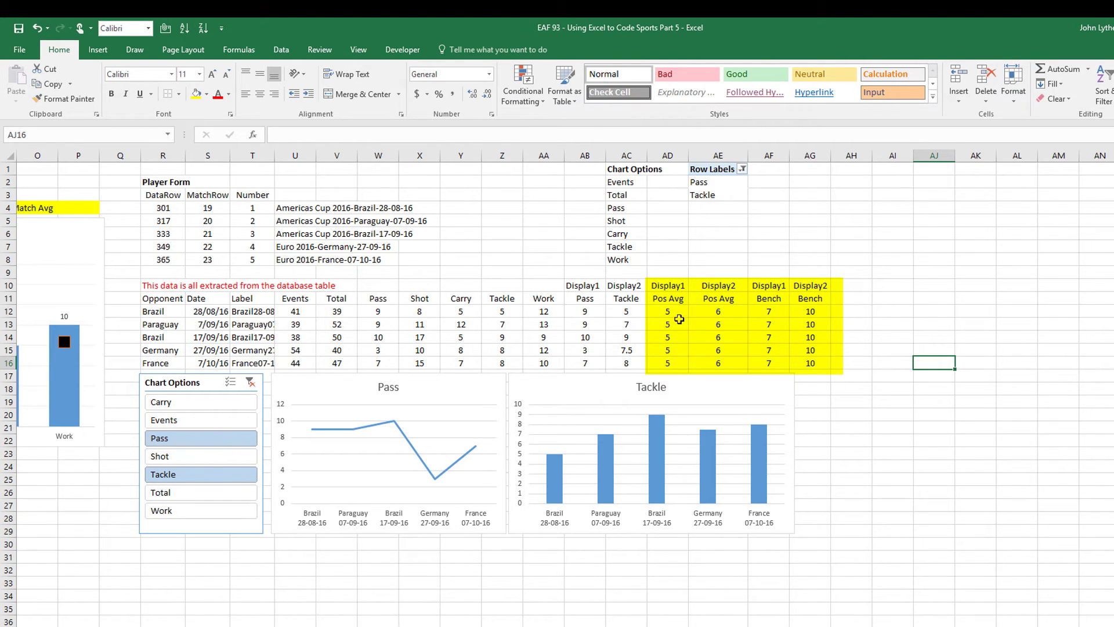
Examine the Display1 Pos Avg formula in AD12 and the player position lookup in F2 that it refers to.
left_click(680, 312)
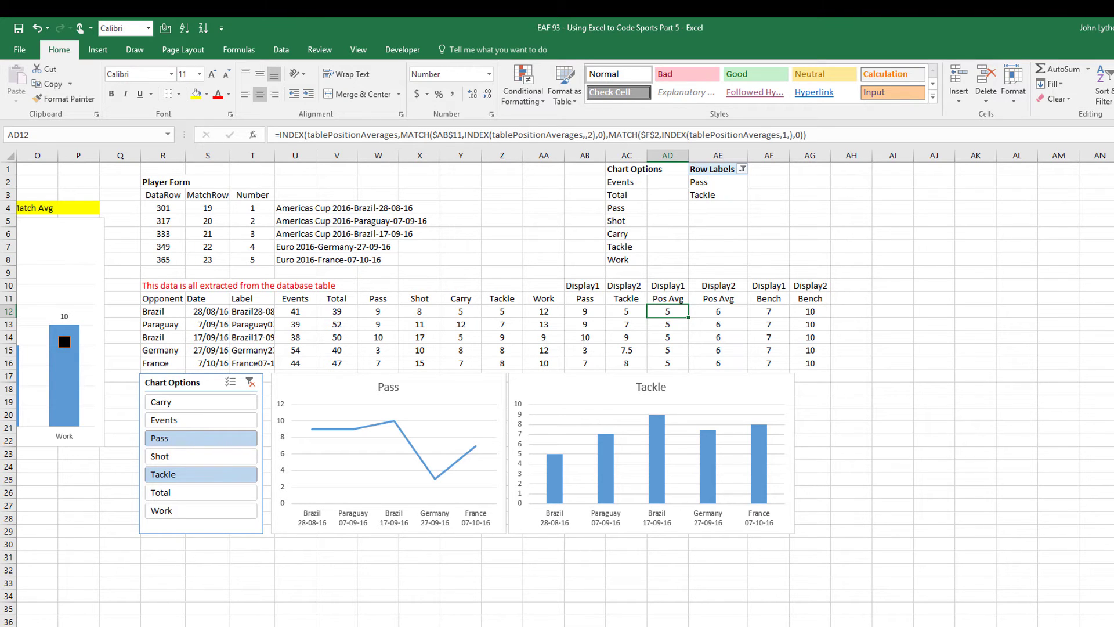
scroll(557, 383, "left", 5)
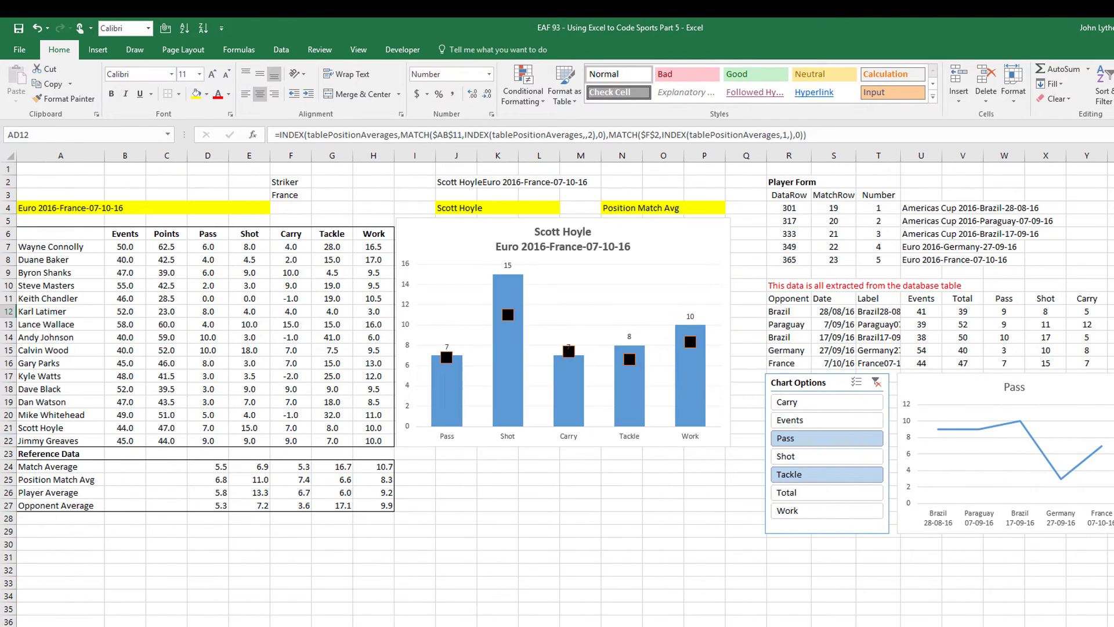
left_click(290, 182)
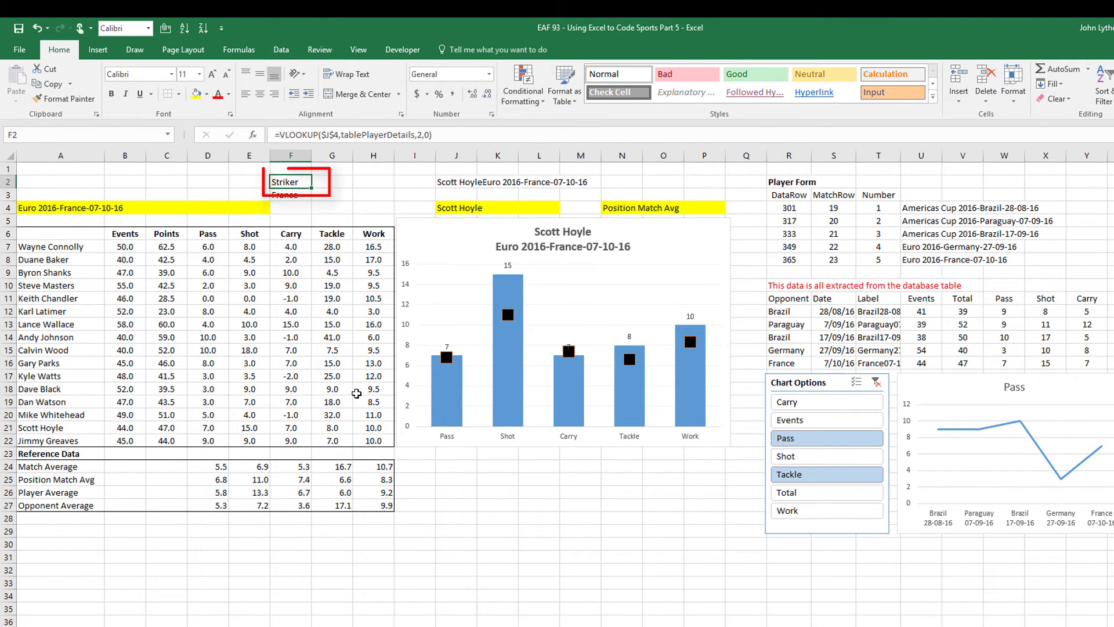
Add a Pos Average series from AE12:AE16 and a Pos Target series from AG12:AG16 to the Tackle chart.
key("Escape")
type("Pos Average")
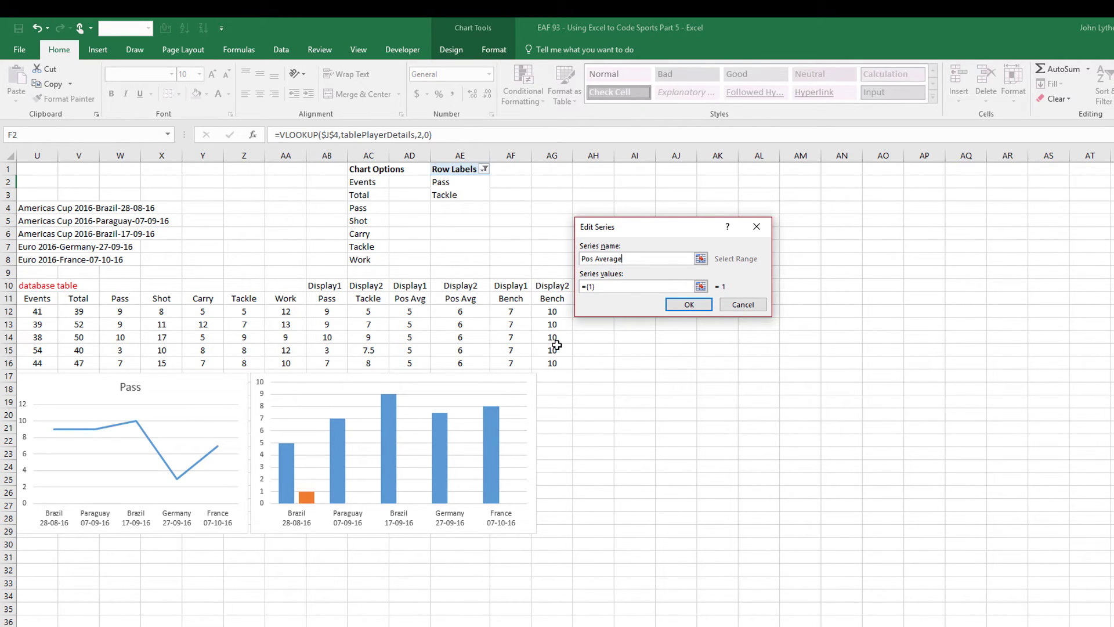
left_click(701, 287)
left_click_drag(554, 311, 554, 364)
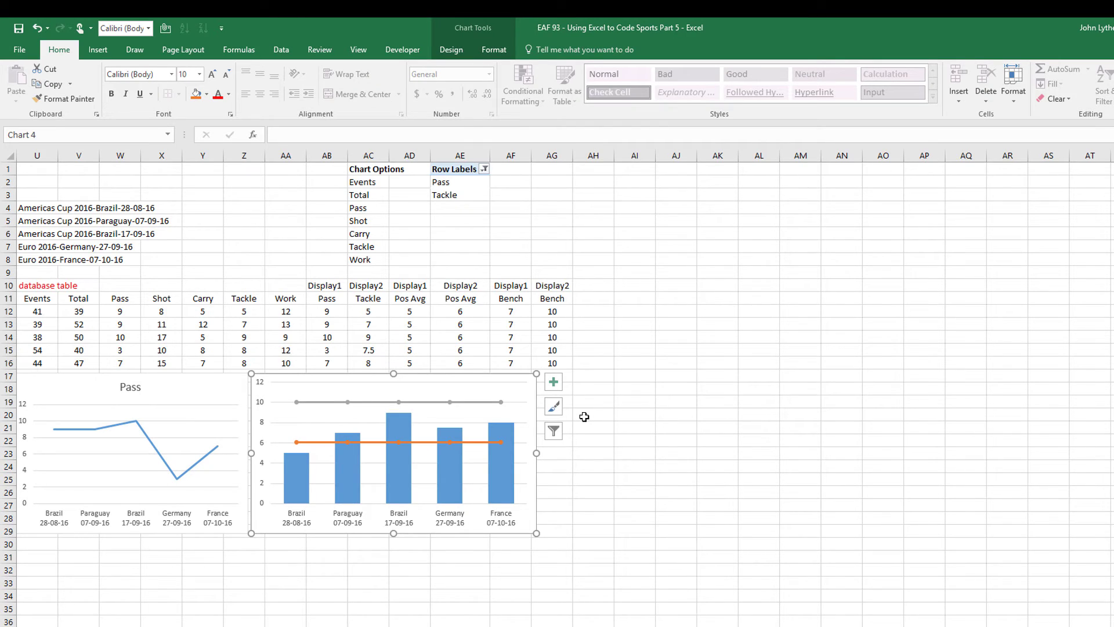
Format the chart's Pos Target line as black dashed and the Pos Average line as 1.5 pt red dashed without markers.
left_click(366, 403)
right_click(367, 402)
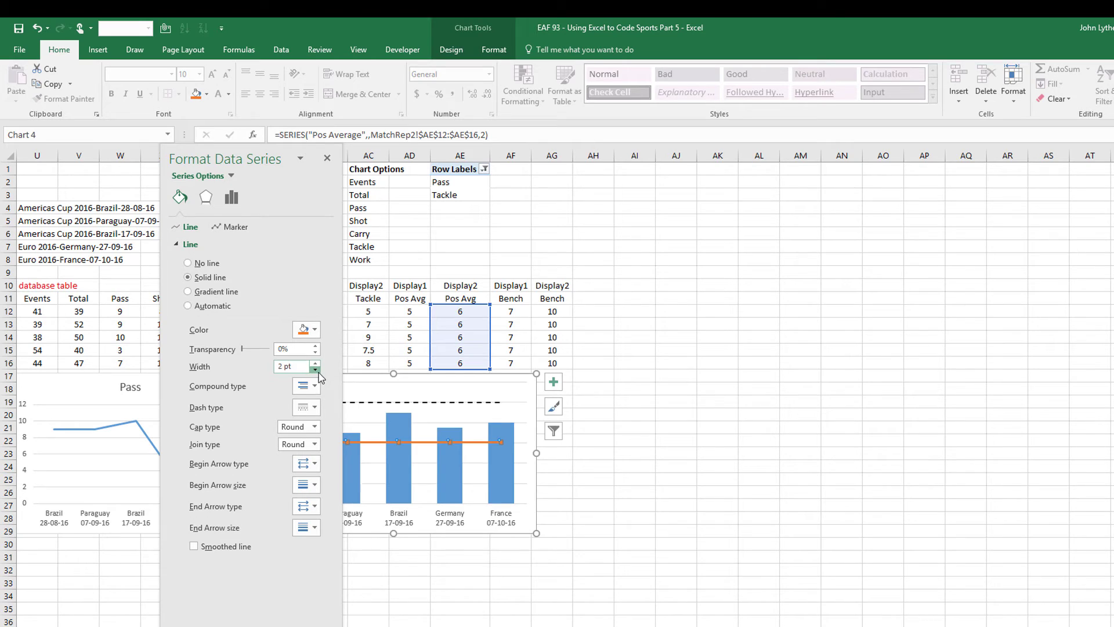
left_click(316, 370)
left_click(316, 370)
left_click(313, 329)
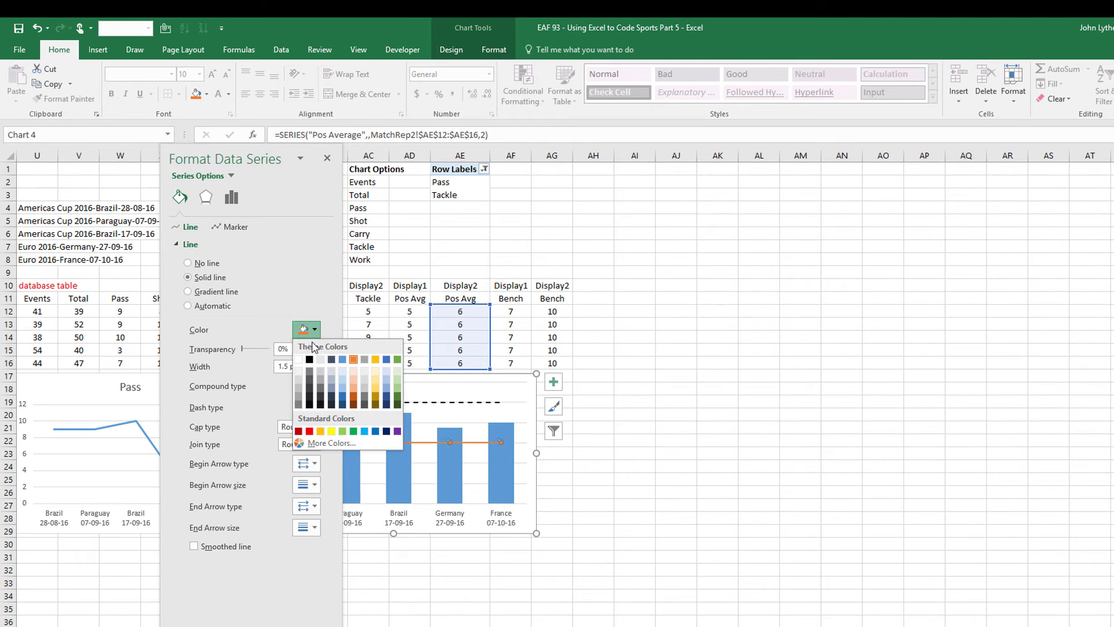
left_click(310, 431)
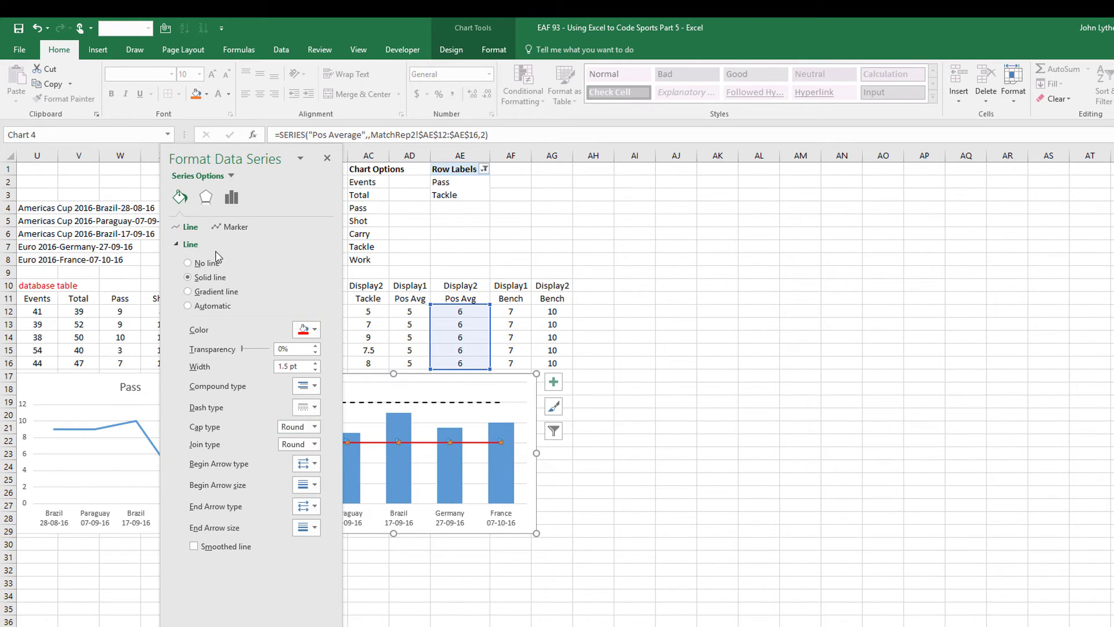
left_click(235, 229)
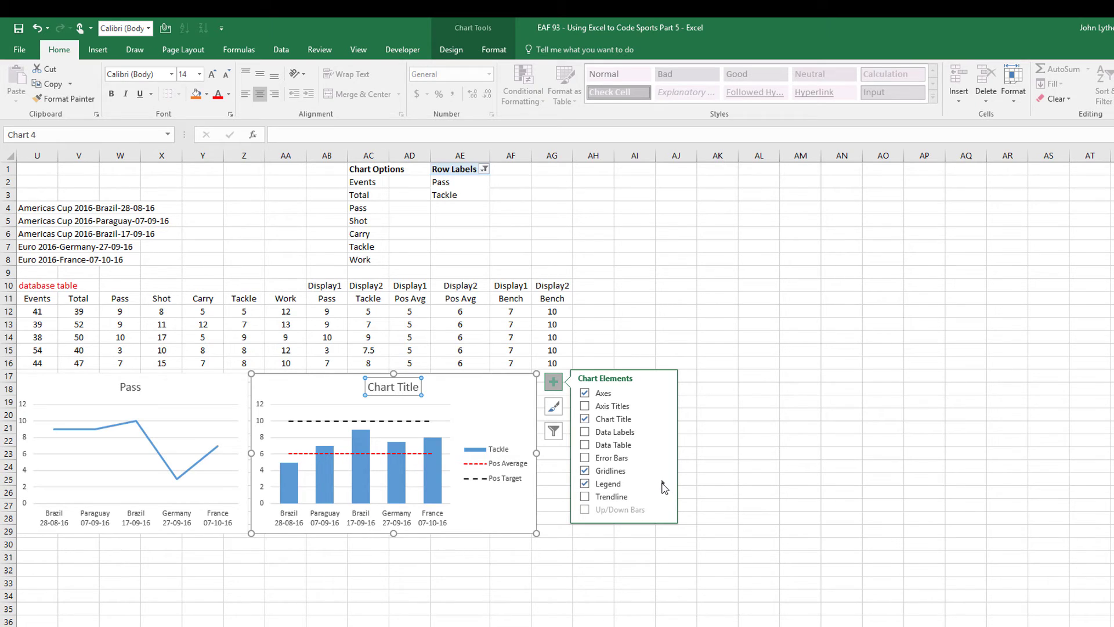
Place the Tackle chart's legend below the plot and make the chart taller.
left_click(670, 486)
left_click(717, 529)
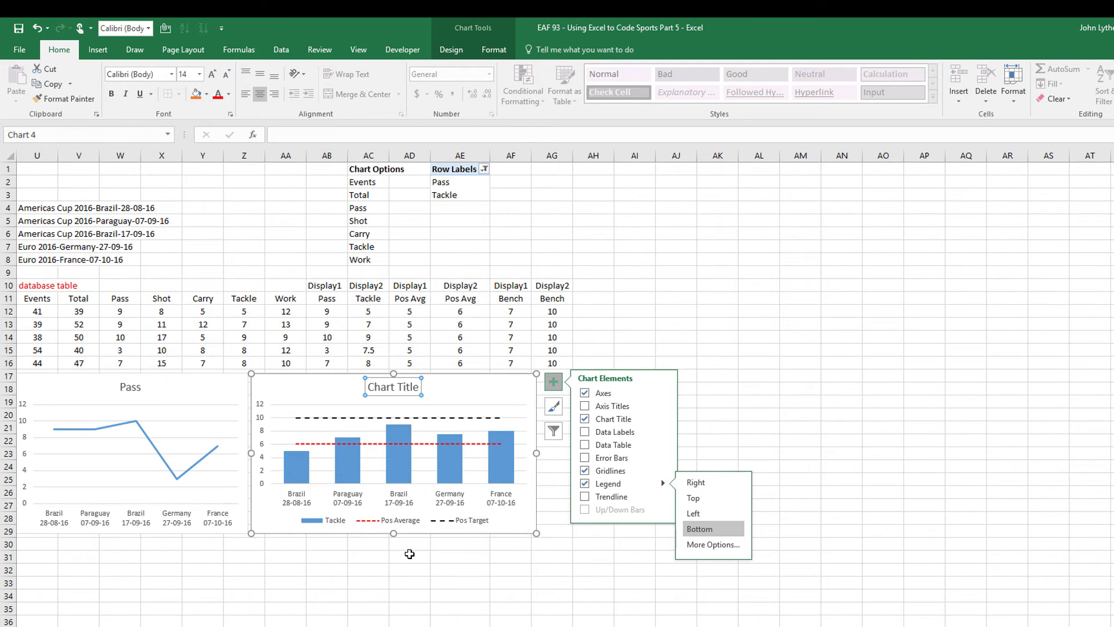
left_click_drag(394, 537, 394, 577)
Link the Tackle chart's title to cell V1 with =MatchRep2!$V$1, and select V1.
left_click(393, 387)
left_click(288, 135)
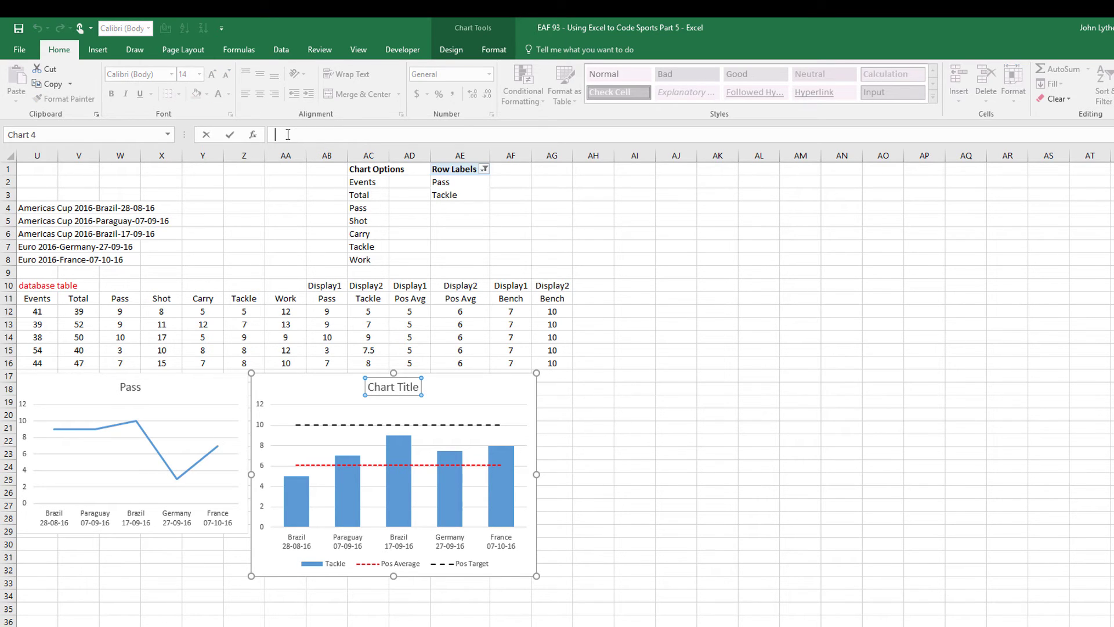
type("=")
scroll(557, 383, "left", 5)
left_click(668, 168)
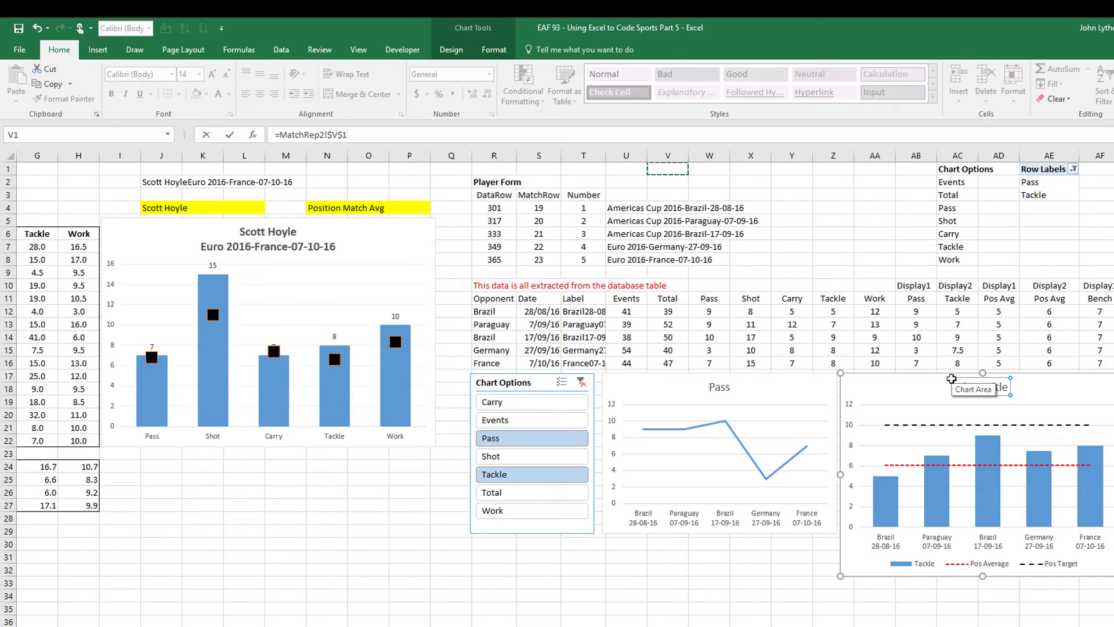
key("Return")
left_click(664, 169)
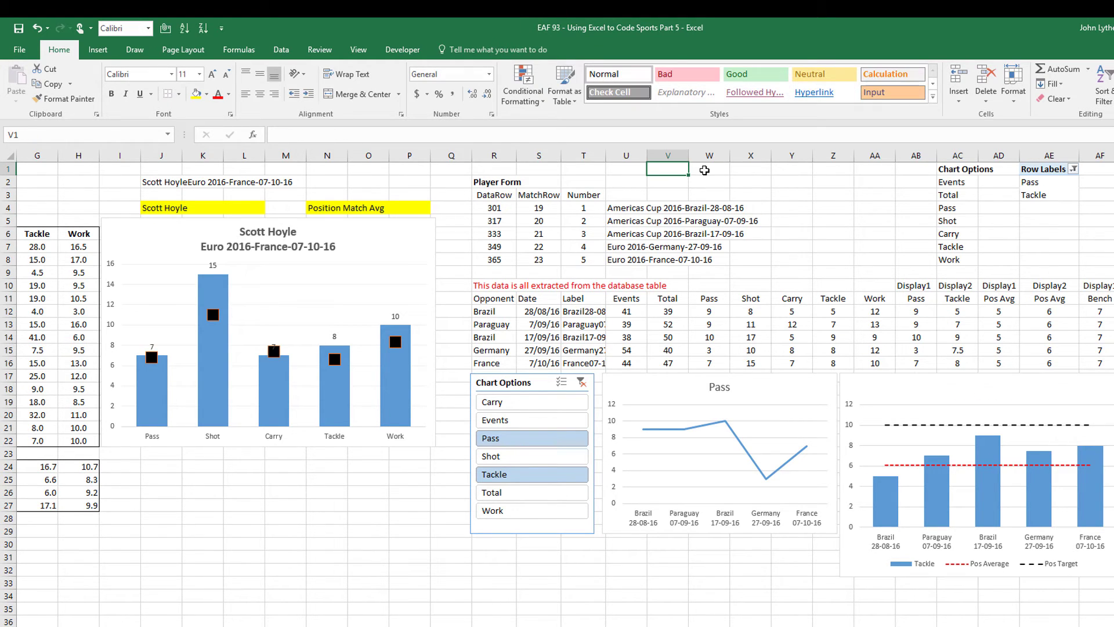
Enter ="Form for " & AC11 & " for " & J4 in cell V1 as the chart title text, and select V1.
type("=\"")
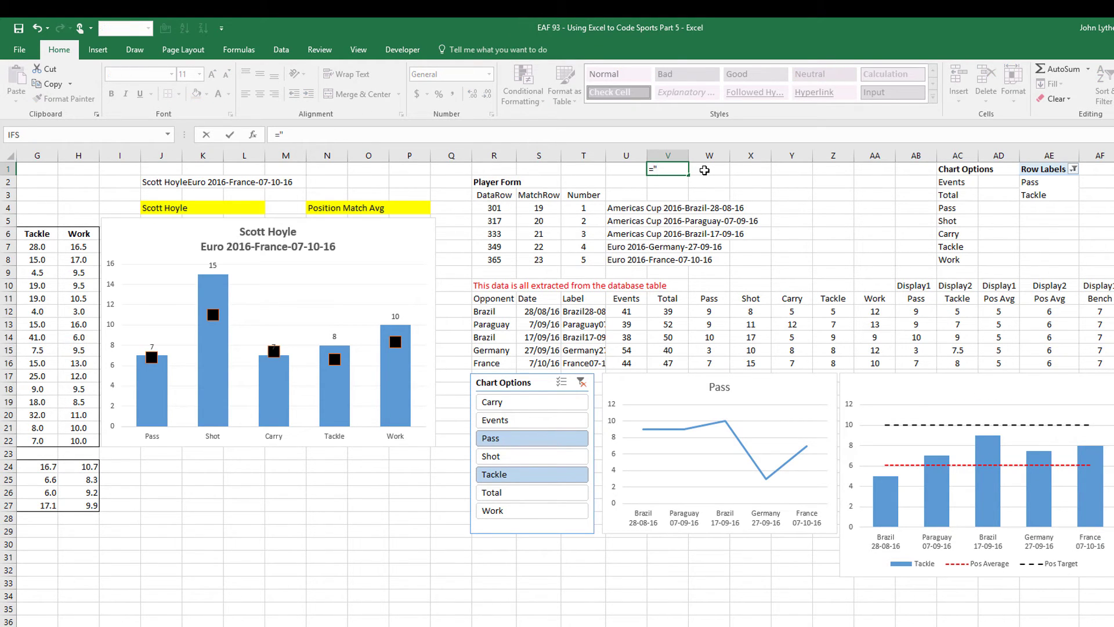
type("Form for \" &")
left_click(957, 298)
type("& \" for \" &")
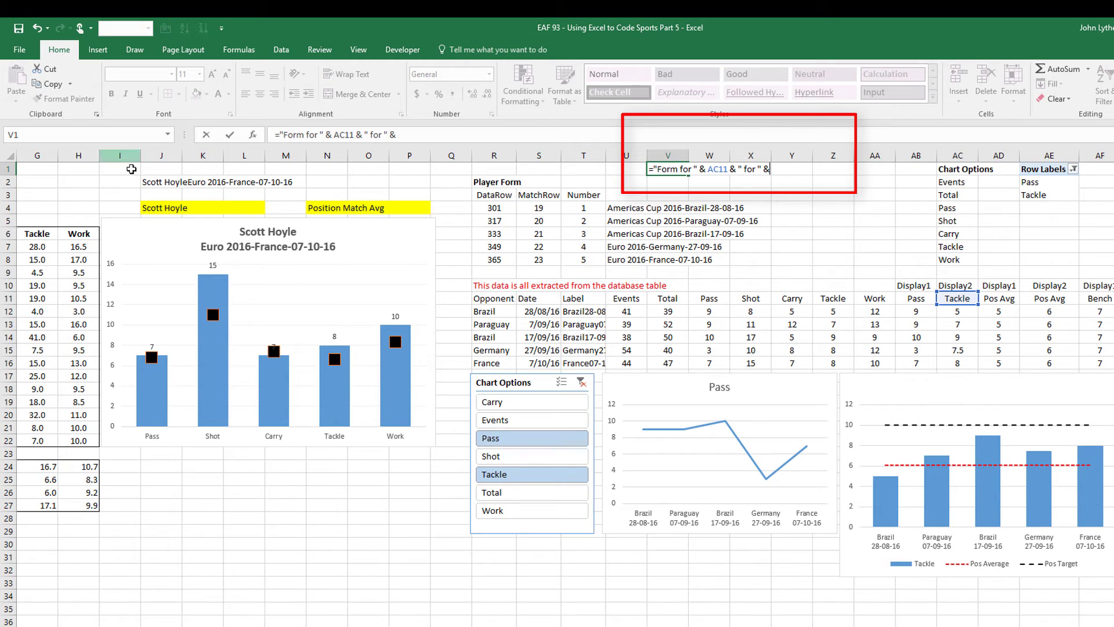
left_click(149, 207)
key("Return")
scroll(406, 261, "right", 5)
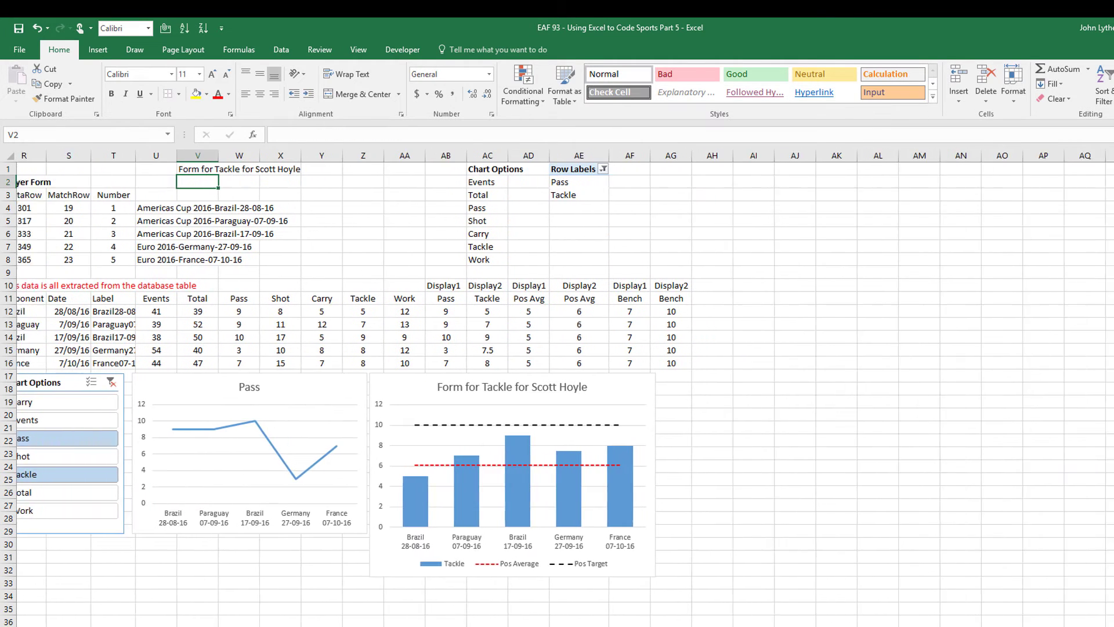
left_click(114, 169)
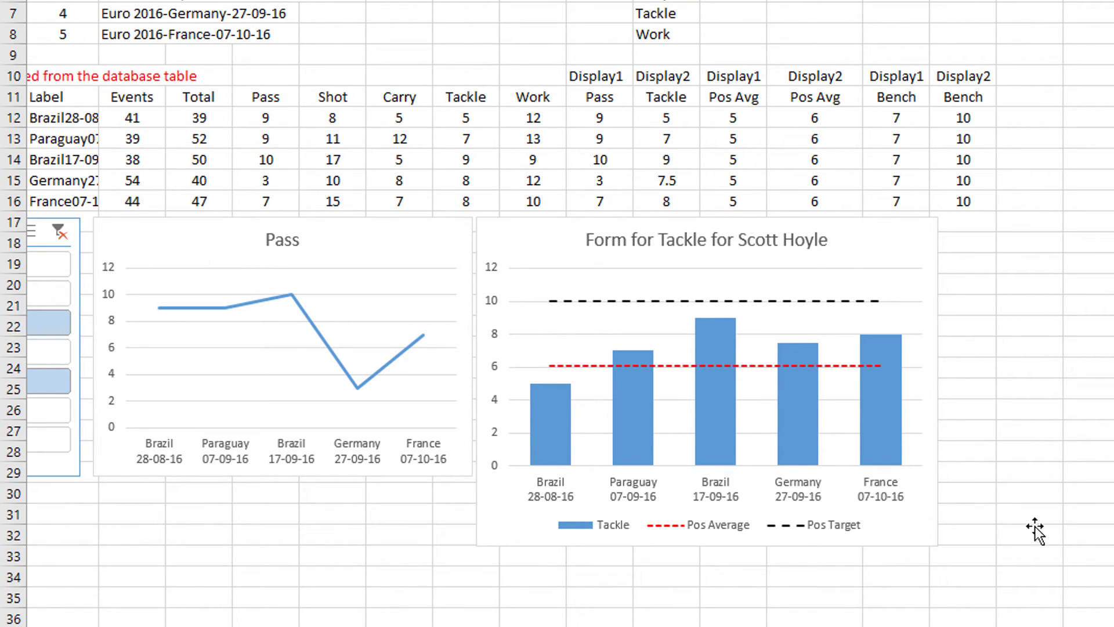
Filter the Chart Options slicer to Carry and Events so that both form charts use these measures.
scroll(557, 313, "left", 4)
left_click(226, 308)
left_click(226, 333, "ctrl")
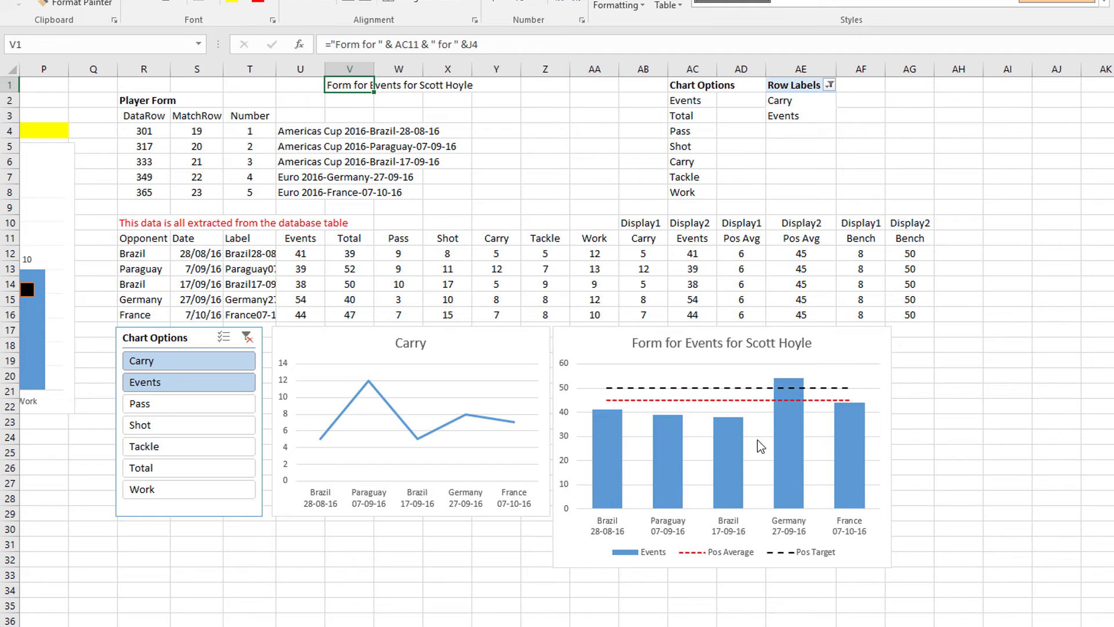
mouse_move(740, 455)
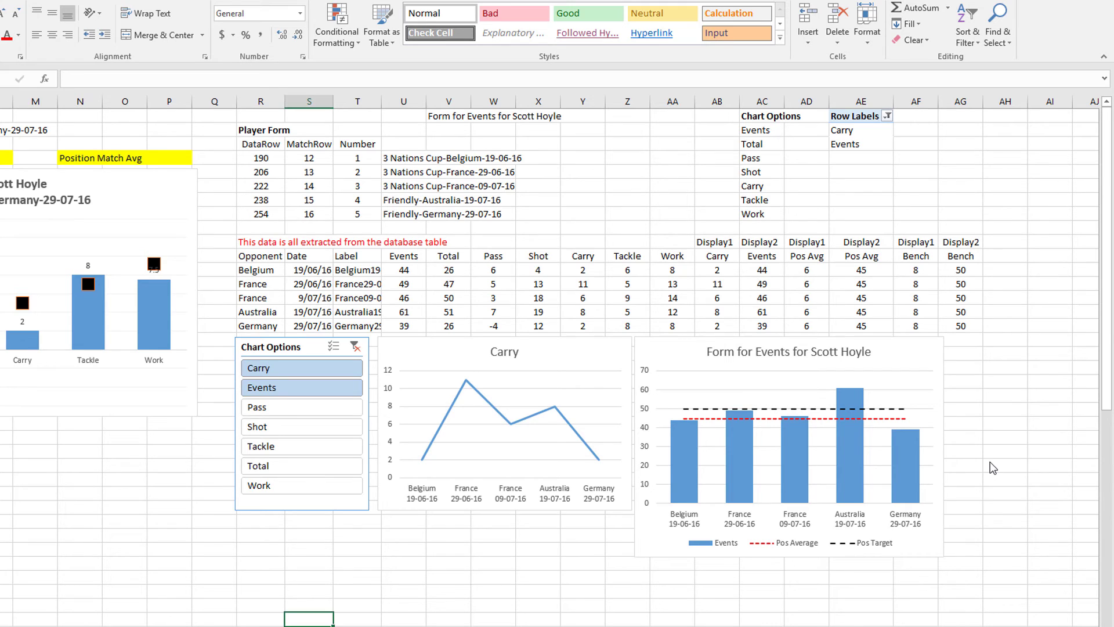
left_click(990, 463)
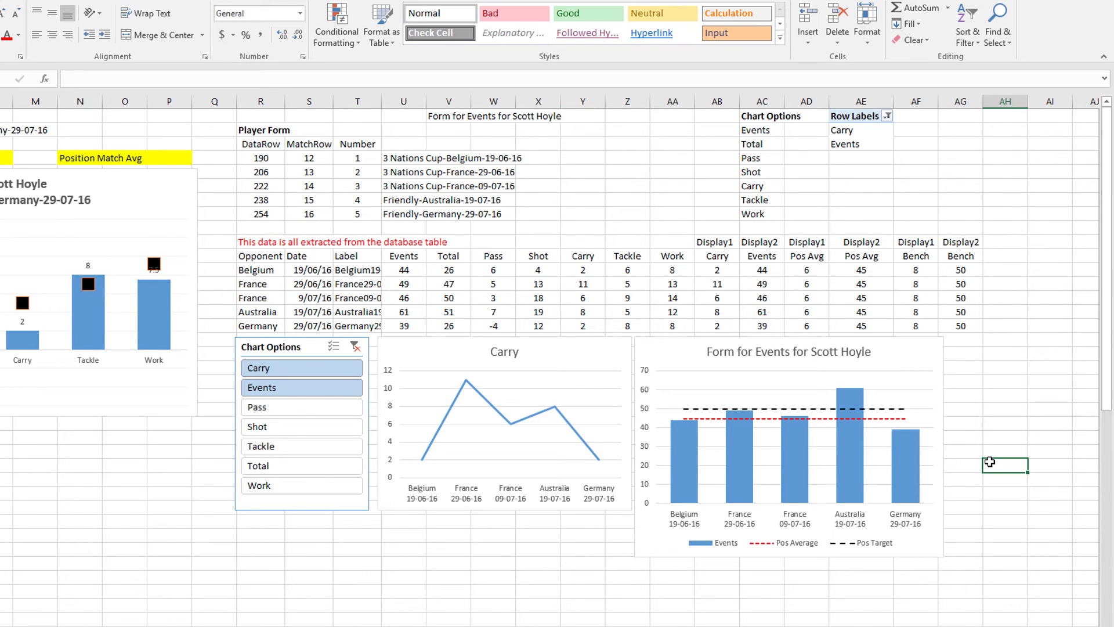
Examine the AVERAGEIF formulas in the Mean row of the Option 1 Z score table, from Events to Carry.
scroll(990, 461, "down", 6)
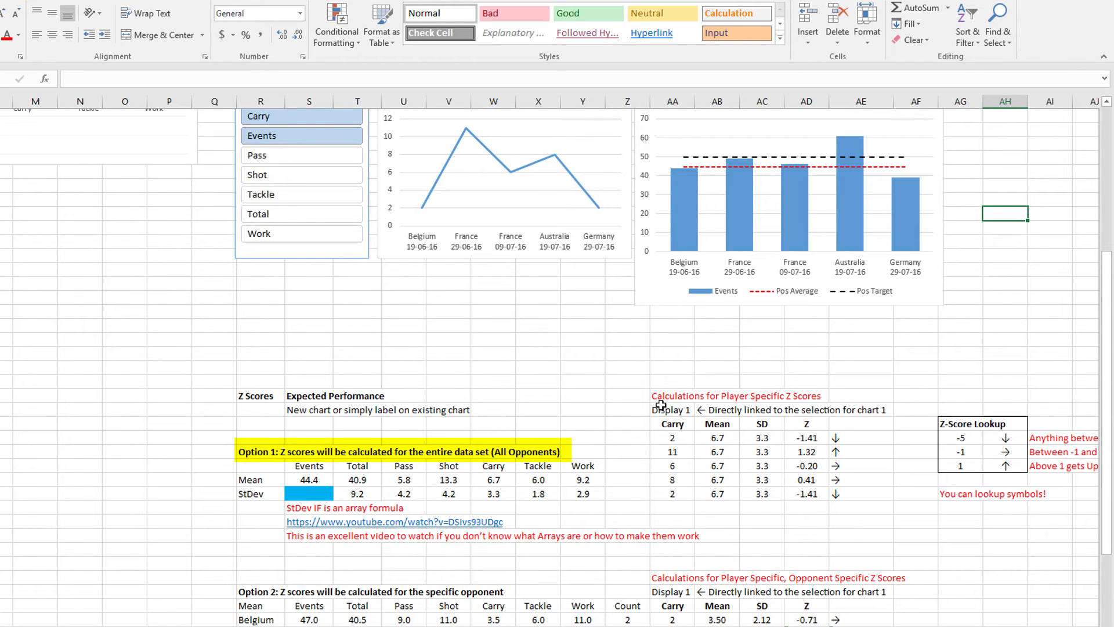
scroll(660, 404, "down", 7)
left_click(308, 186)
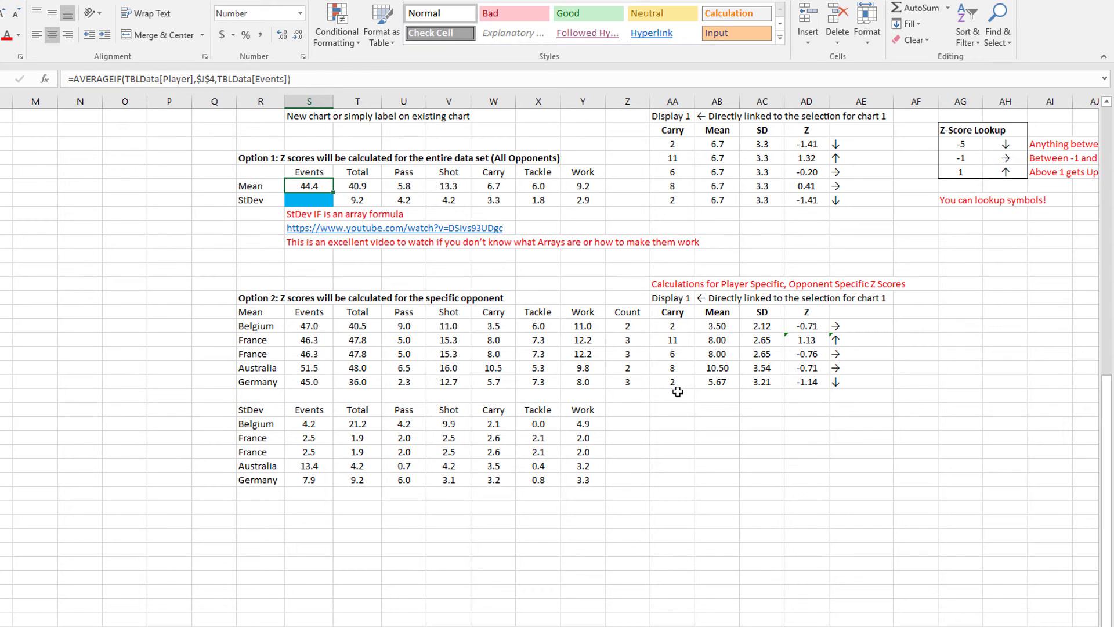
key("Right")
key("Right")
key("Right")
key("Right")
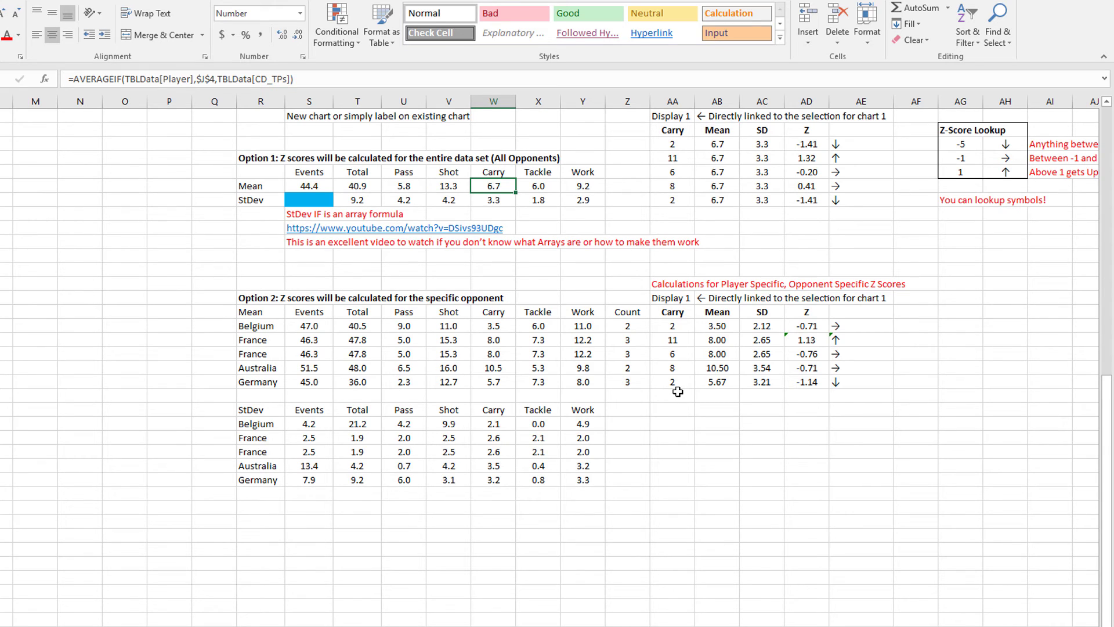
key("Left")
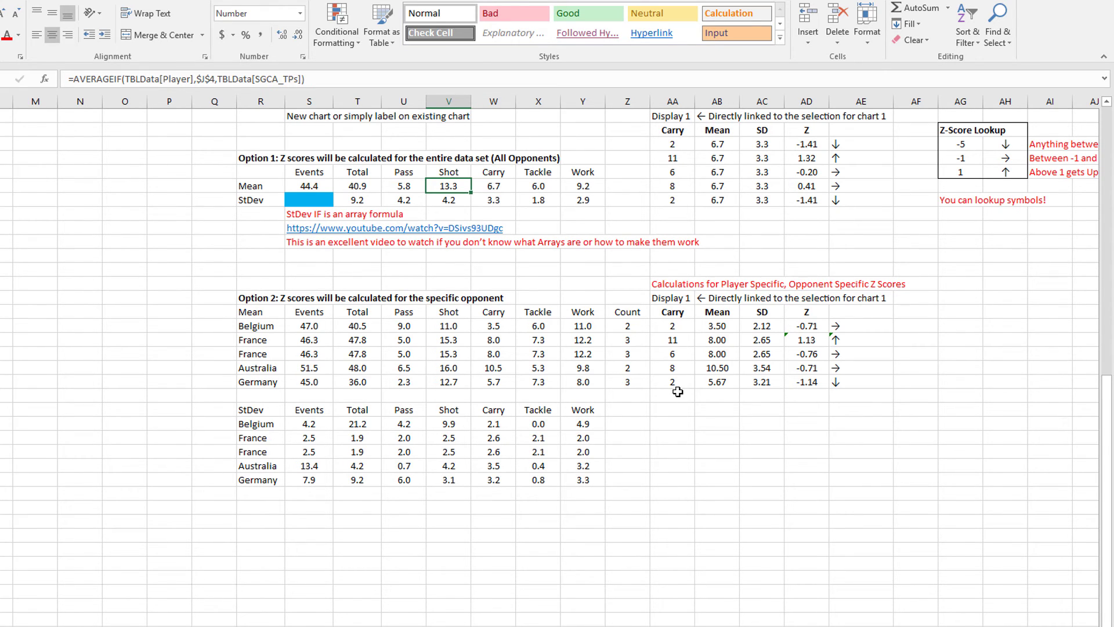
key("Left")
key("Left")
key("Left")
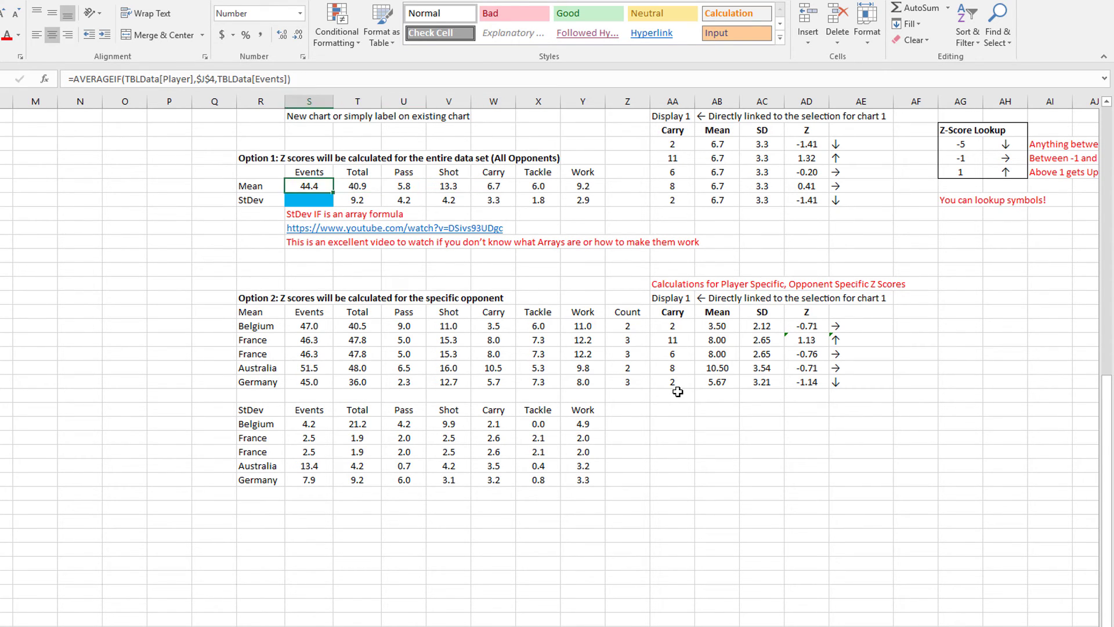
Remove the blue fill from the empty Events StDev cell in the Option 1 table.
key("Down")
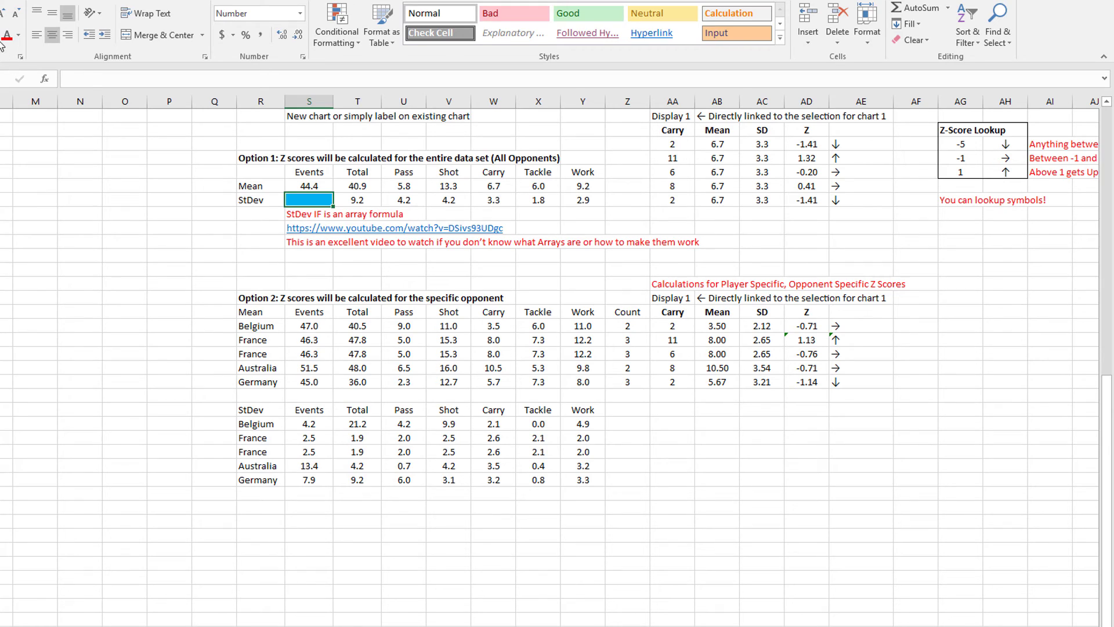
left_click(2, 36)
left_click(5, 163)
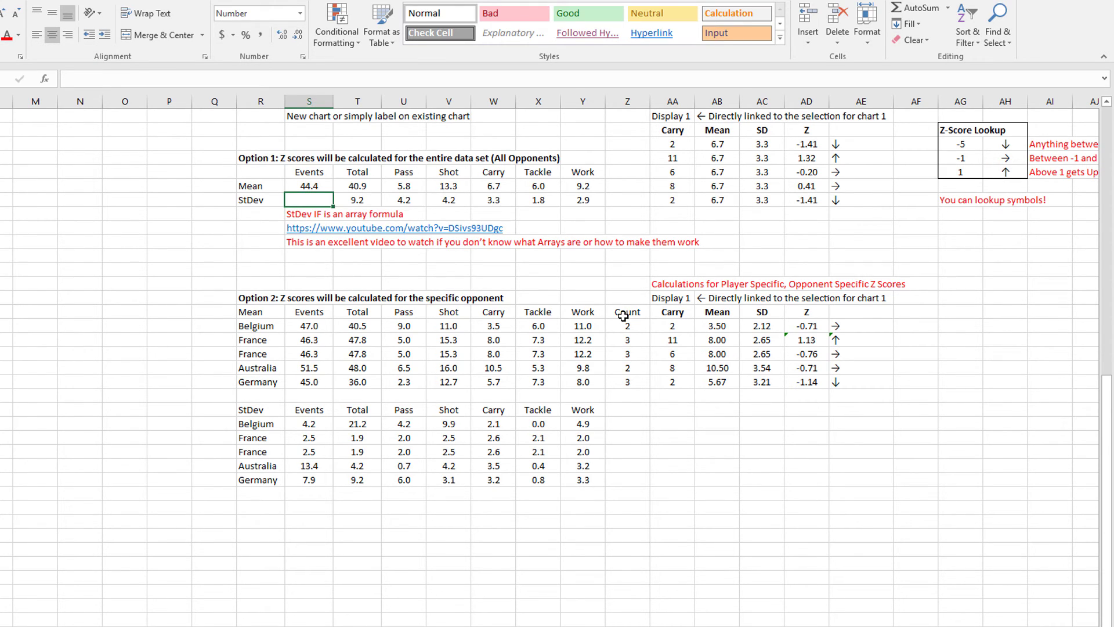
Enter the array formula =IFERROR(STDEV.S(IF(TBLData[Player]=$J$4,TBLData[Events])),"") in the Events StDev cell of the Option 1 table.
left_click(316, 184)
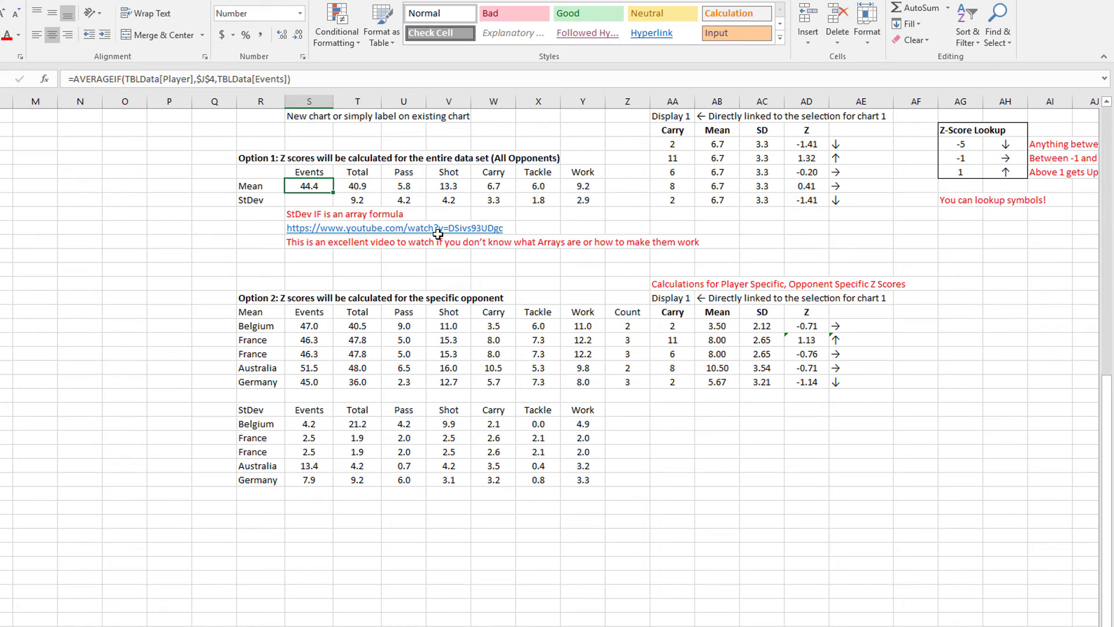
key("Down")
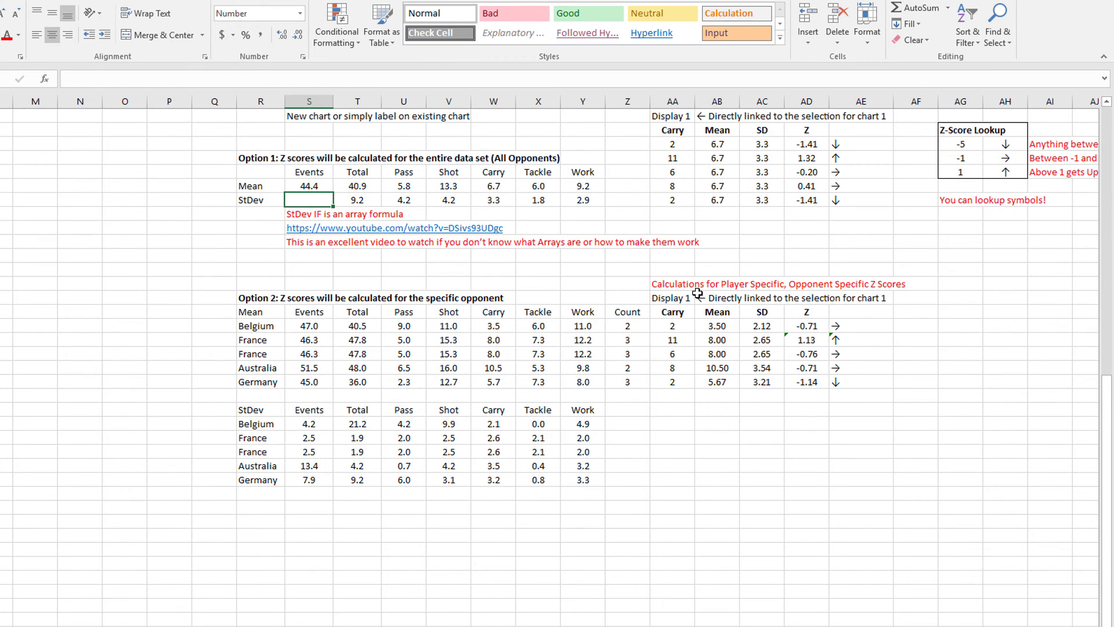
type("=stdev")
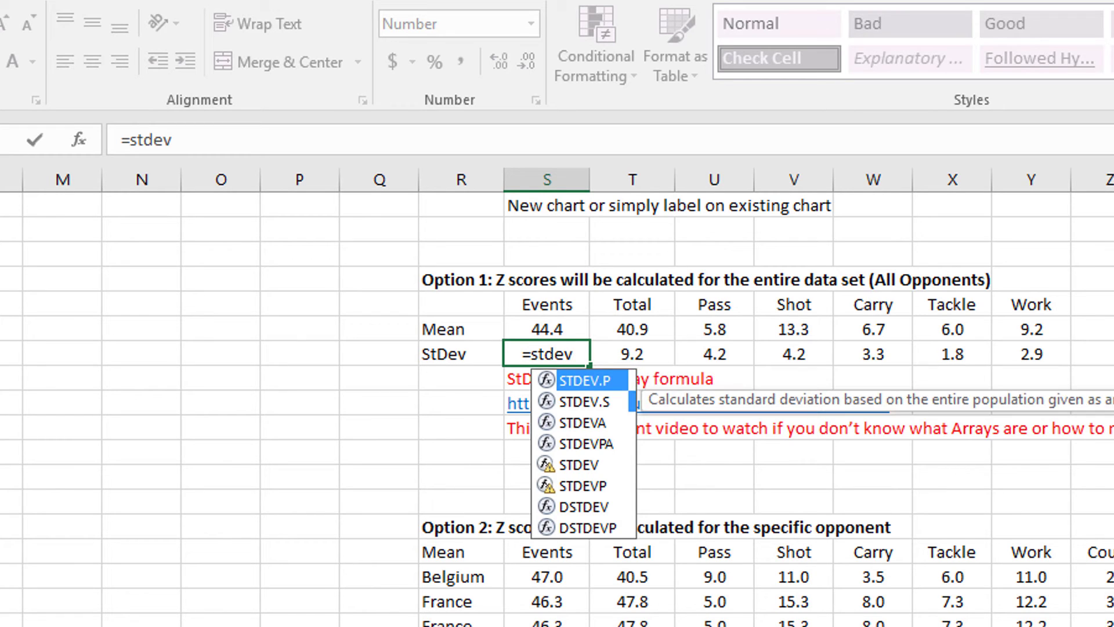
left_click(583, 401)
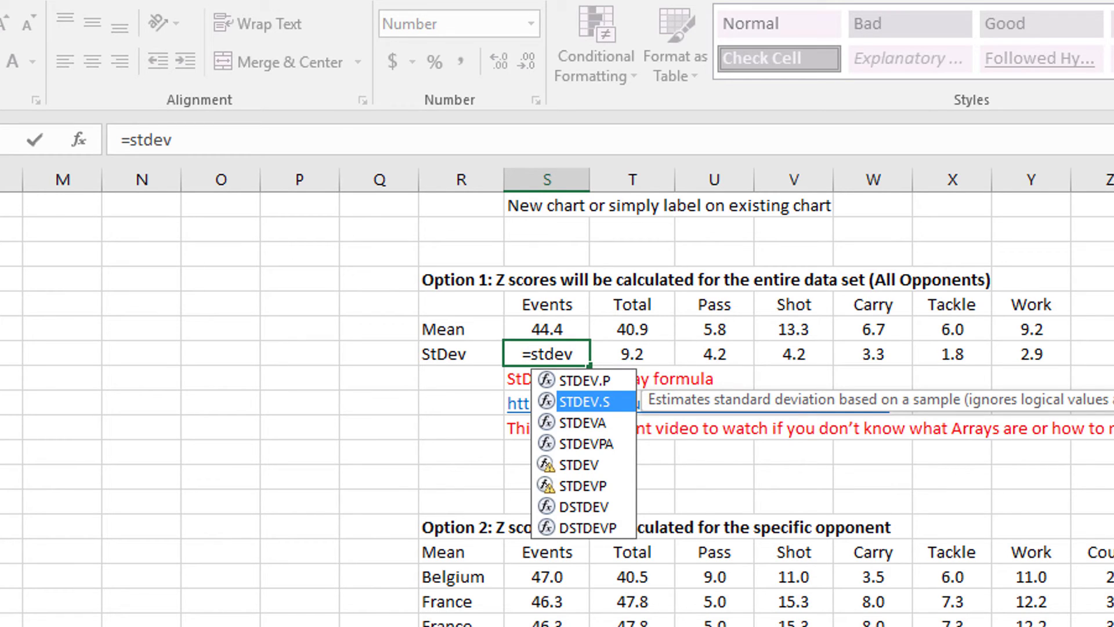
key("Tab")
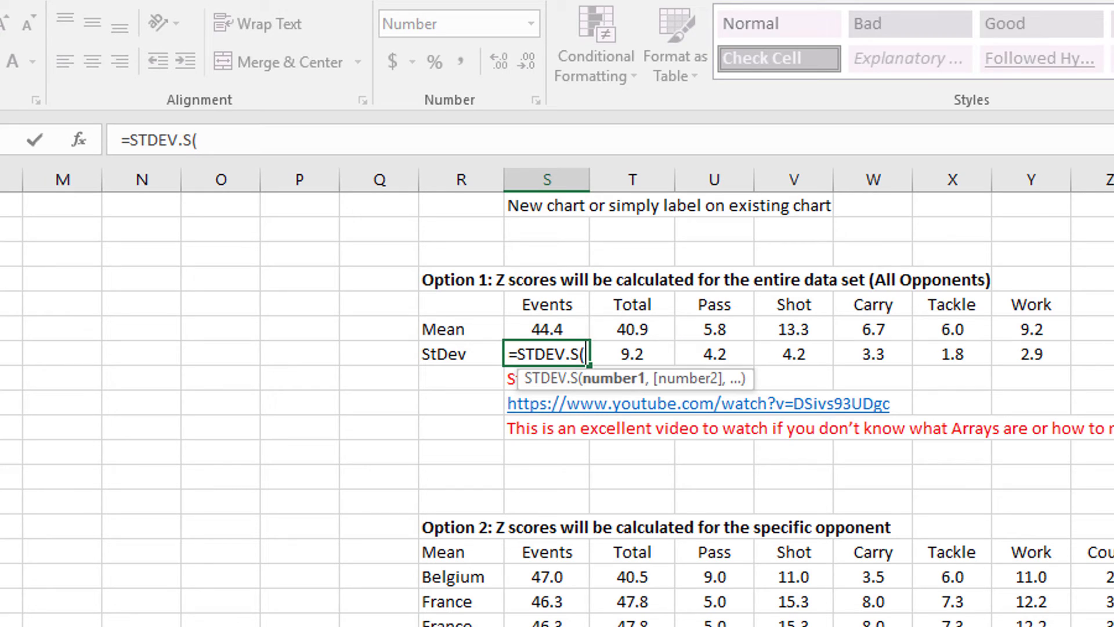
type("if(tbl")
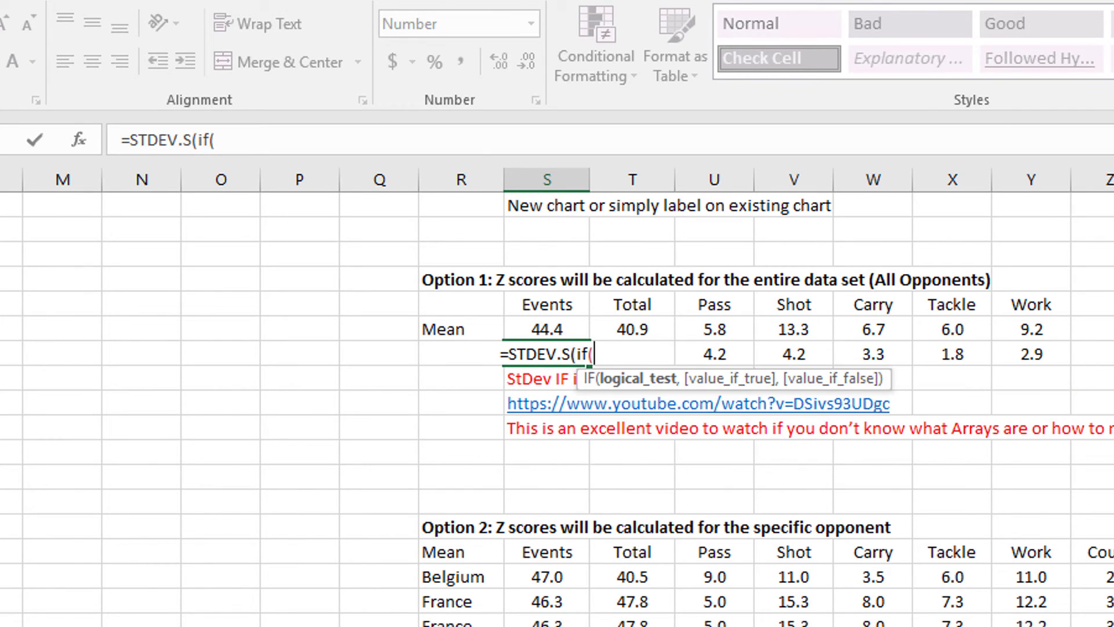
key("Tab")
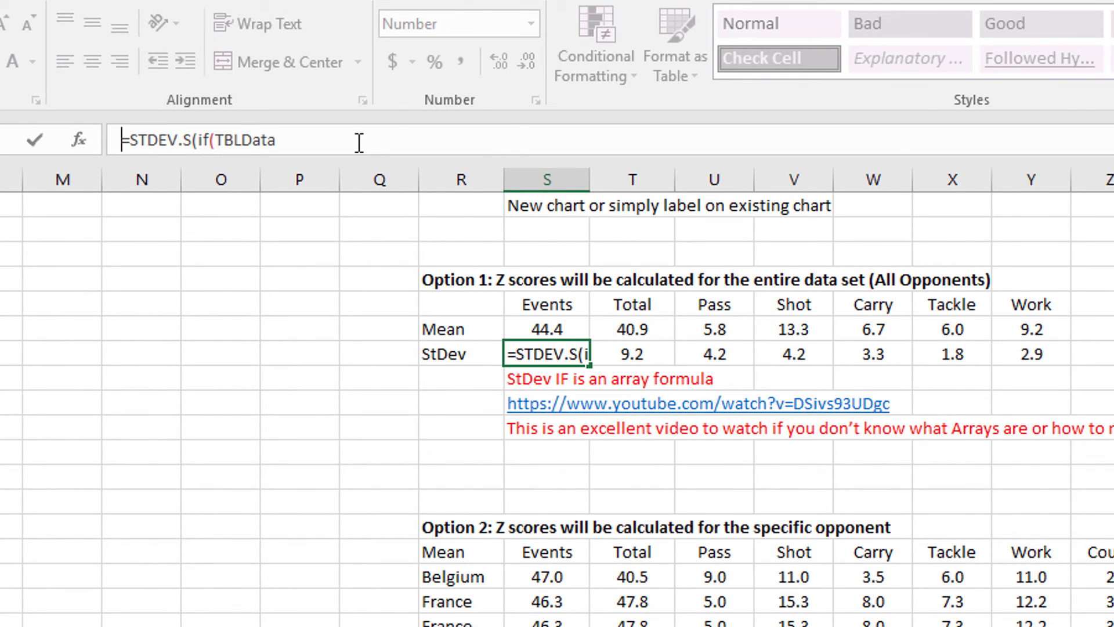
type("[Player]=$J$4,")
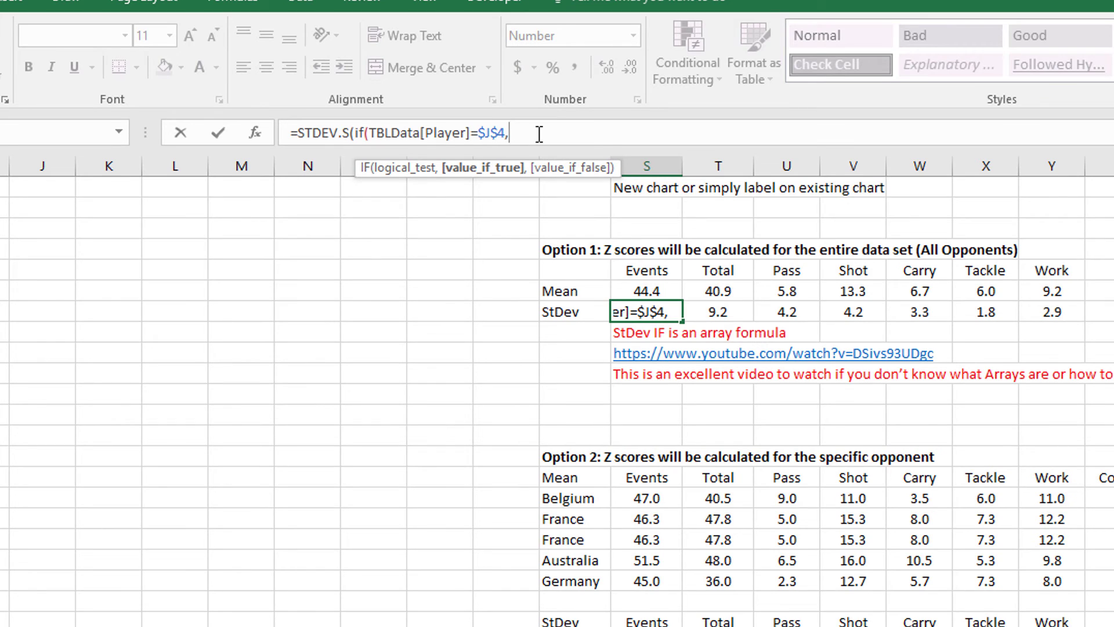
type("tbl")
key("Tab")
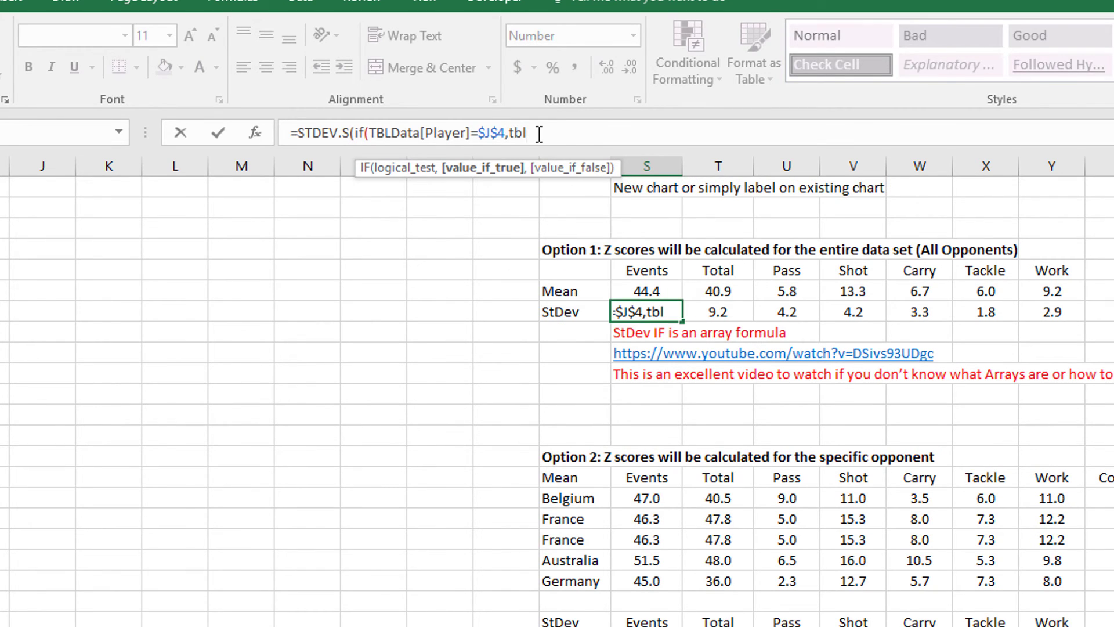
type("[")
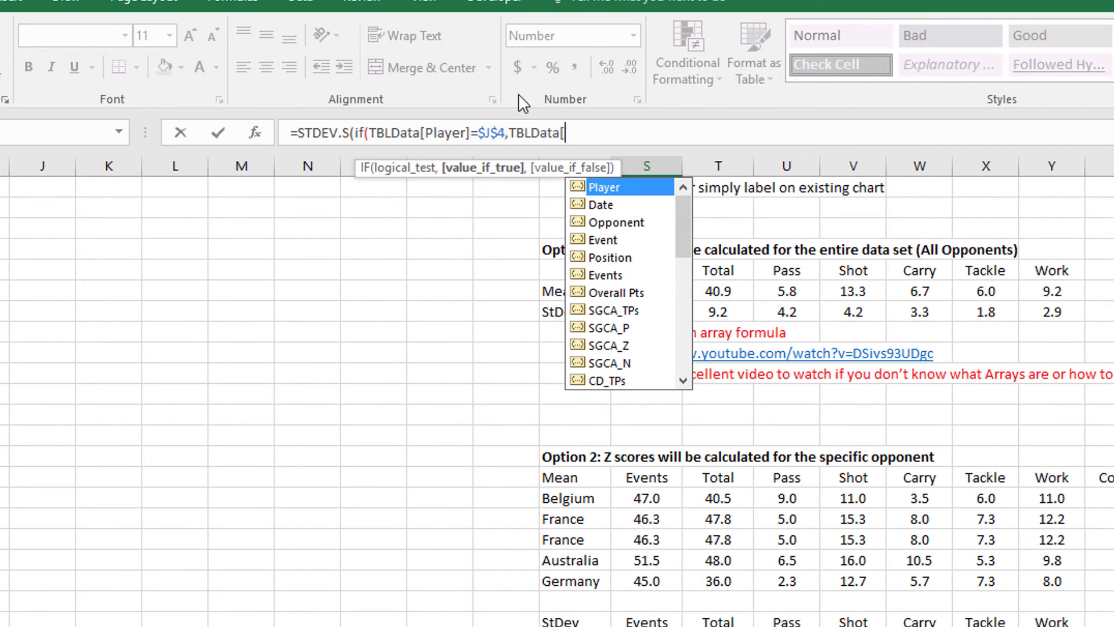
key("Down")
key("Down")
key("Down")
key("Down")
key("Down")
key("Tab")
type("]")
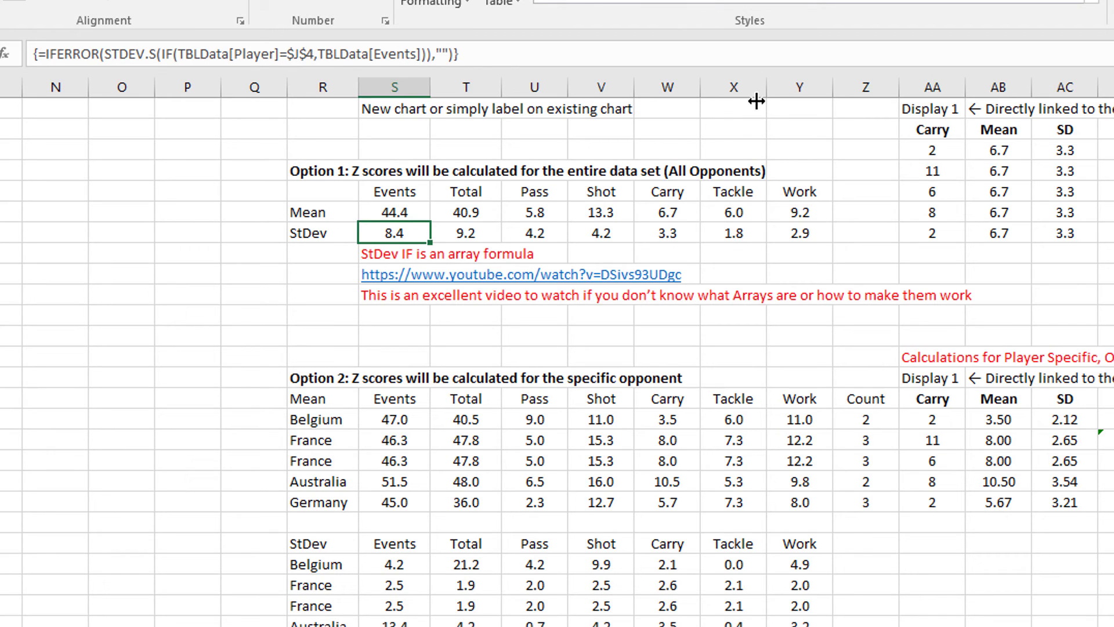
Check the StDev array formulas for Total, Pass, Shot, Carry, Tackle and Work in the Option 1 table.
left_click(477, 231)
left_click(557, 232)
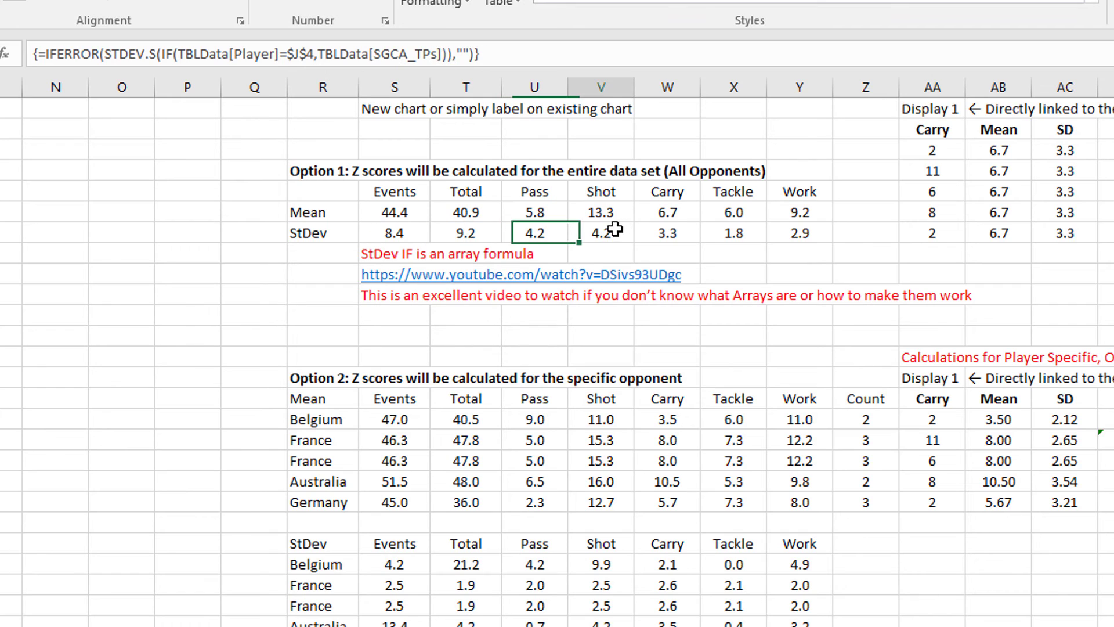
left_click(615, 230)
left_click(668, 232)
left_click(735, 231)
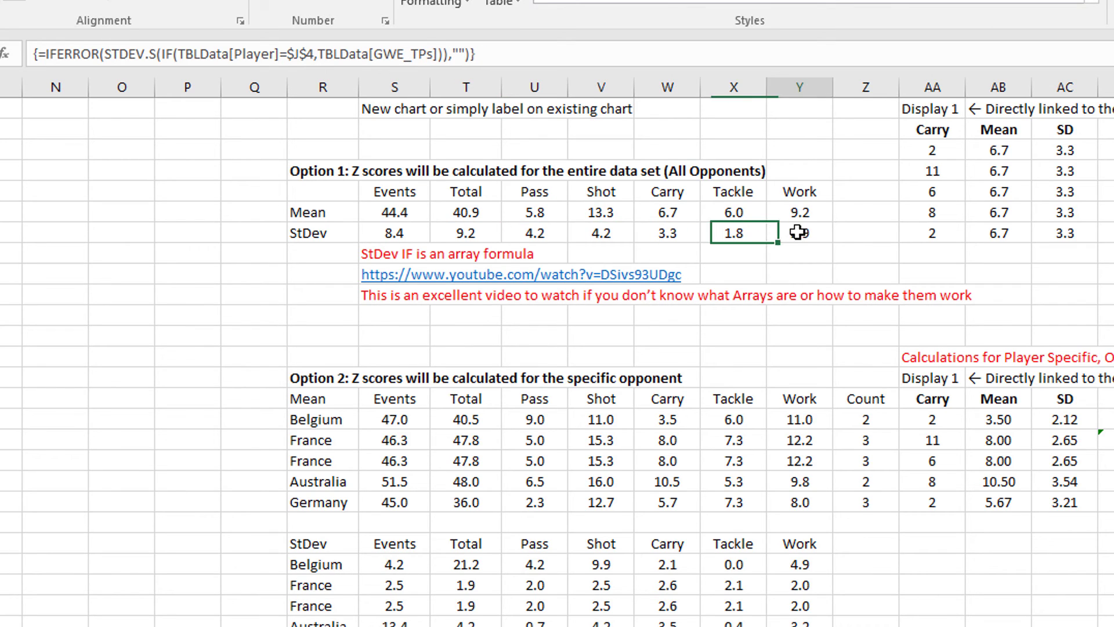
left_click(798, 232)
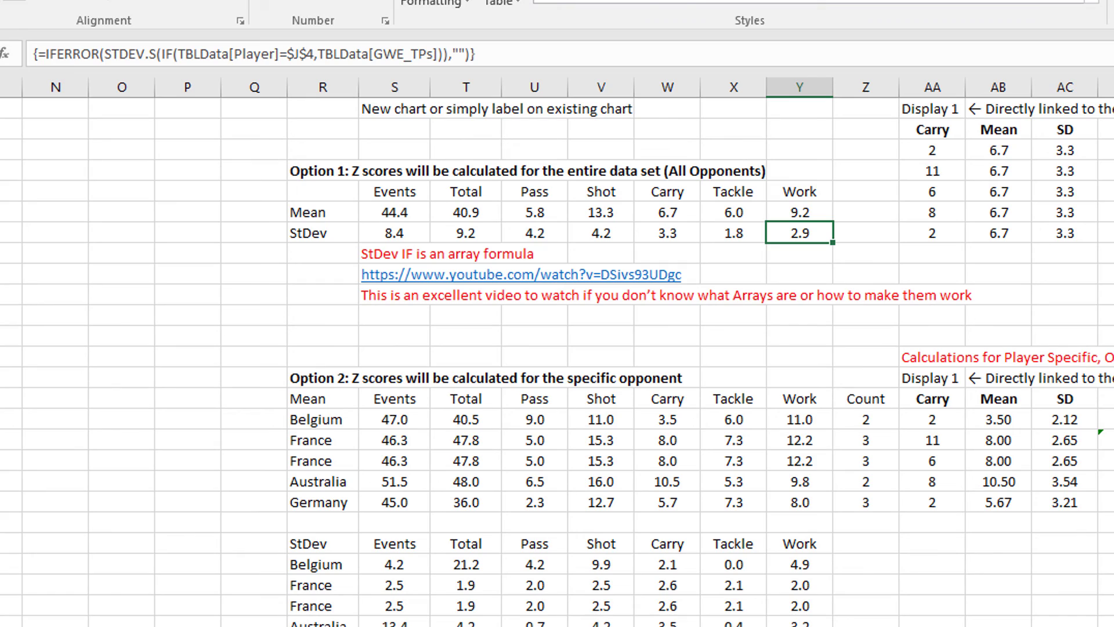
Inspect the INDEX and MATCH formulas behind the first Mean and SD values in the Player Specific Z Scores table.
scroll(557, 359, "up", 2)
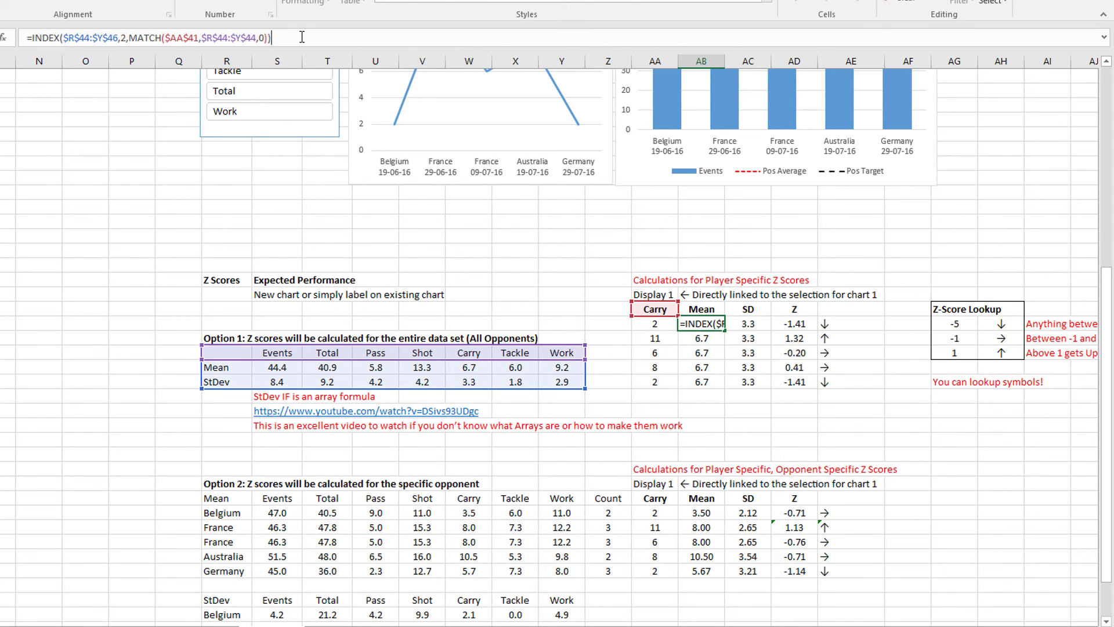
key("Return")
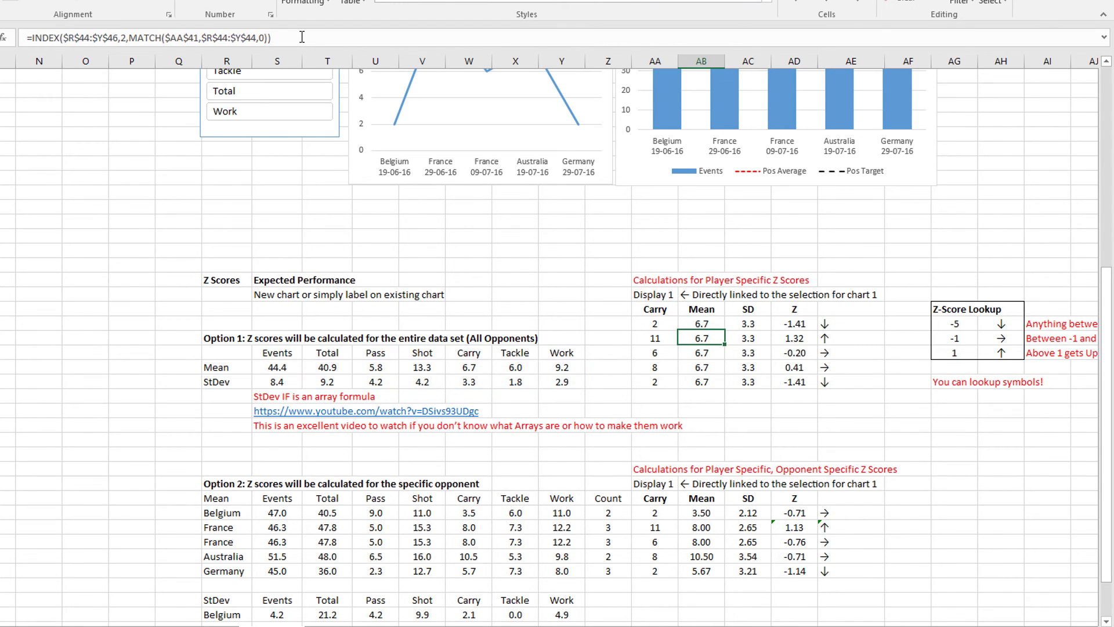
left_click(746, 323)
left_click(290, 36)
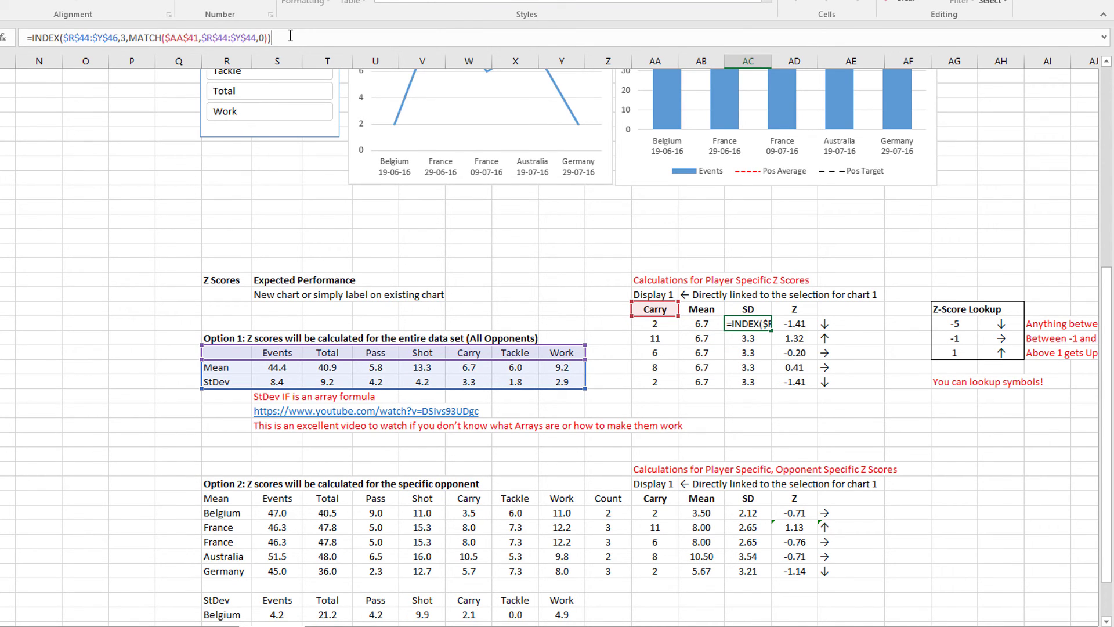
key("Return")
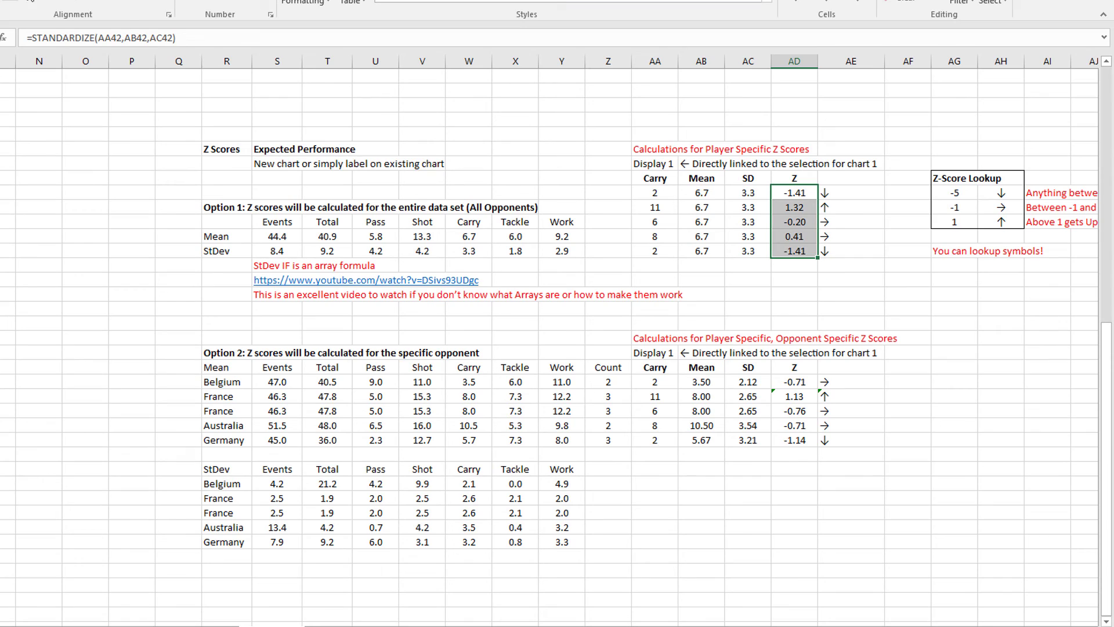
Insert a clustered column chart of the Z scores in AD42:AD46 beside the Z Scores section, with opponents and match dates as axis labels.
left_click(22, 36)
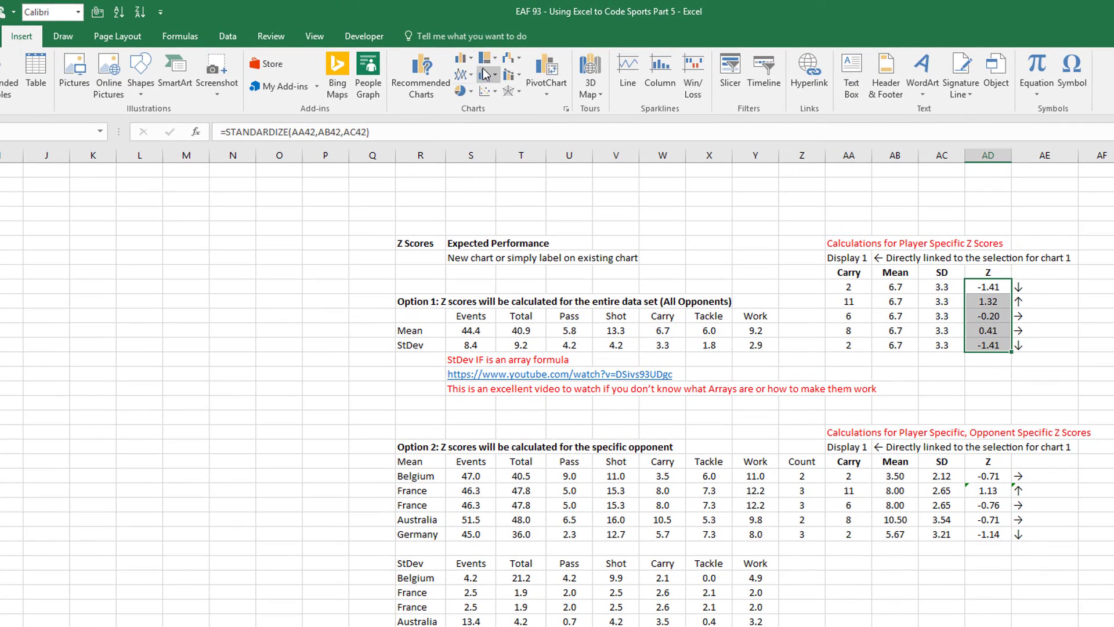
left_click(474, 59)
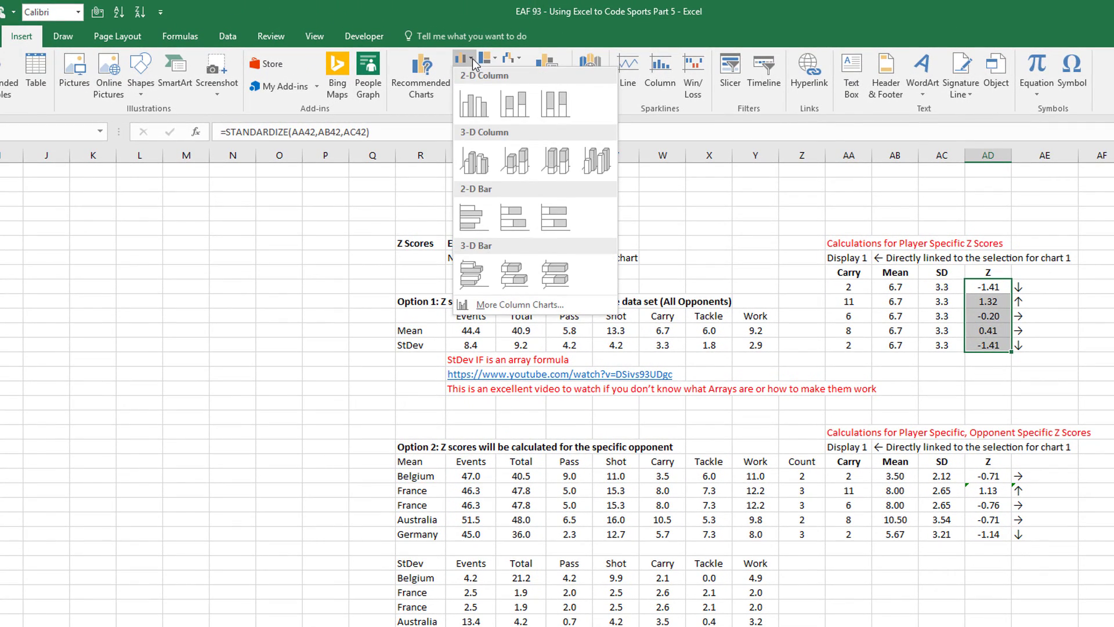
left_click(473, 104)
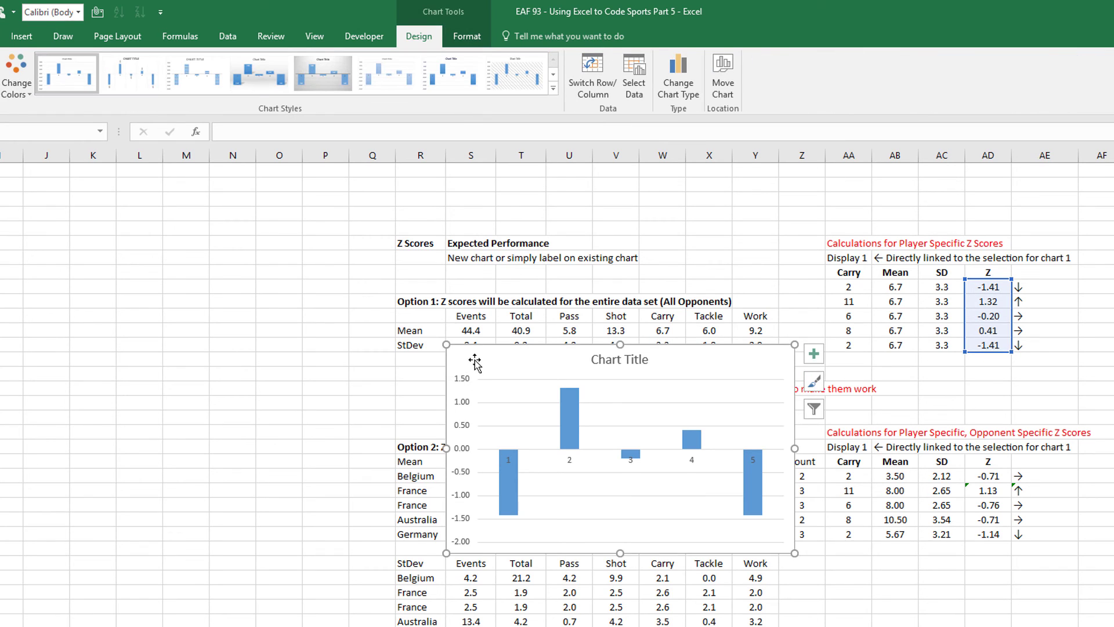
left_click_drag(475, 362, 34, 220)
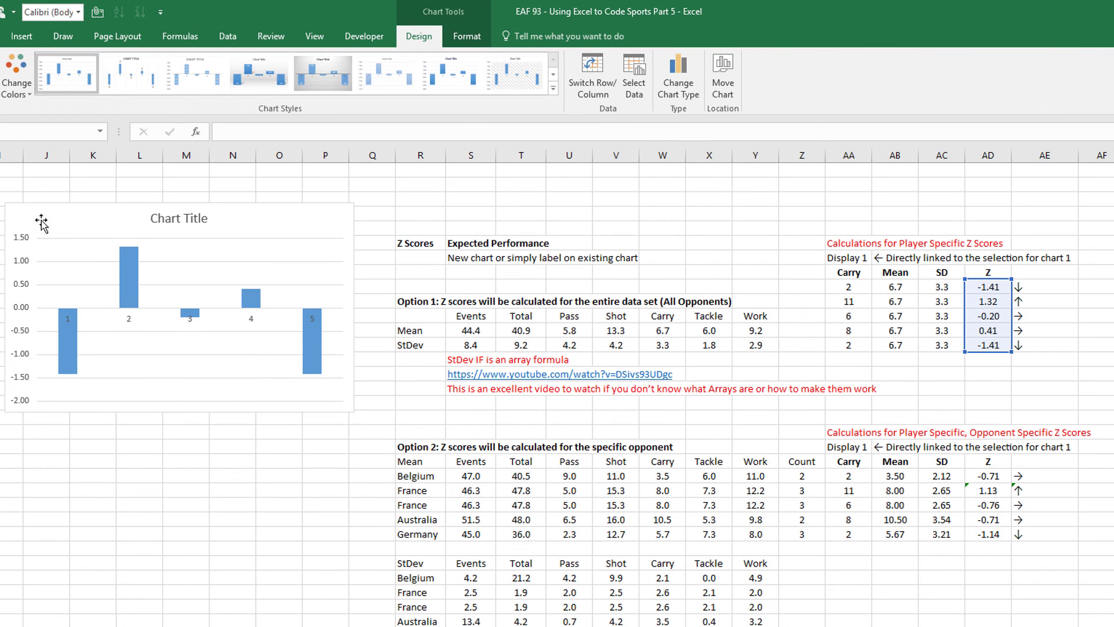
right_click(200, 280)
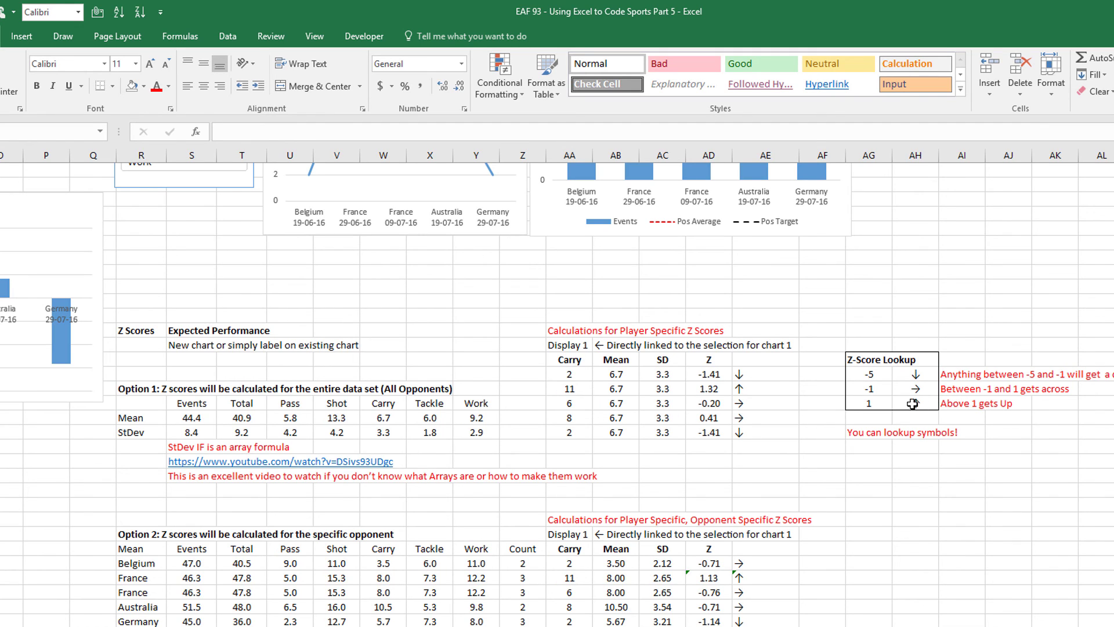
Check the arrow lookup formula in AE42, and add data labels to the Carry chart's line using =MatchRep2!$AE$42:$AE$46 as the label range.
left_click(734, 373)
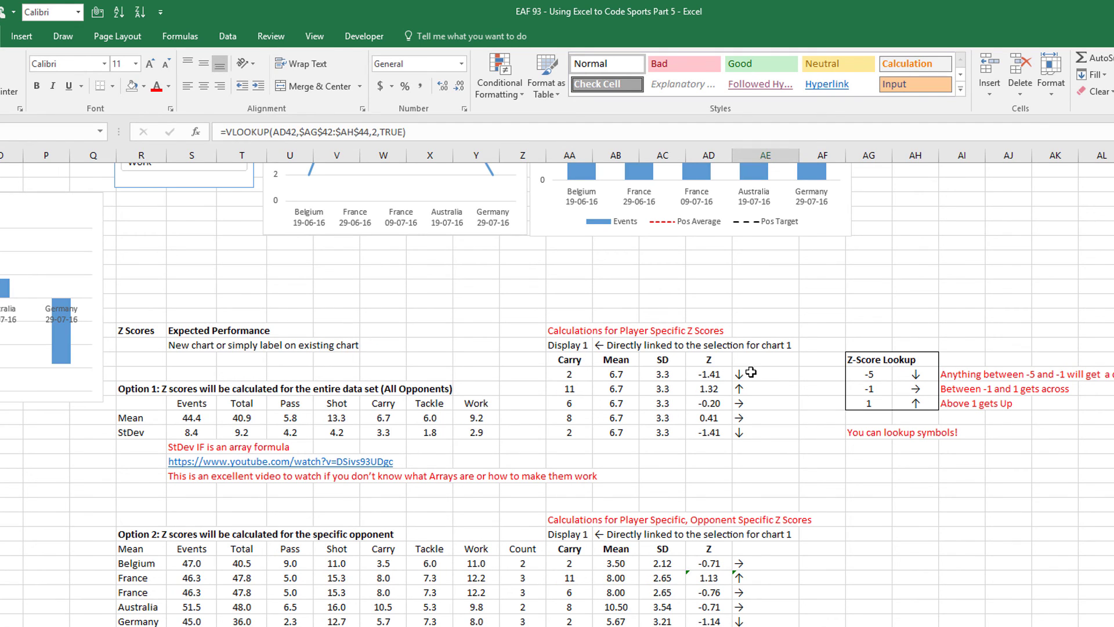
left_click(454, 132)
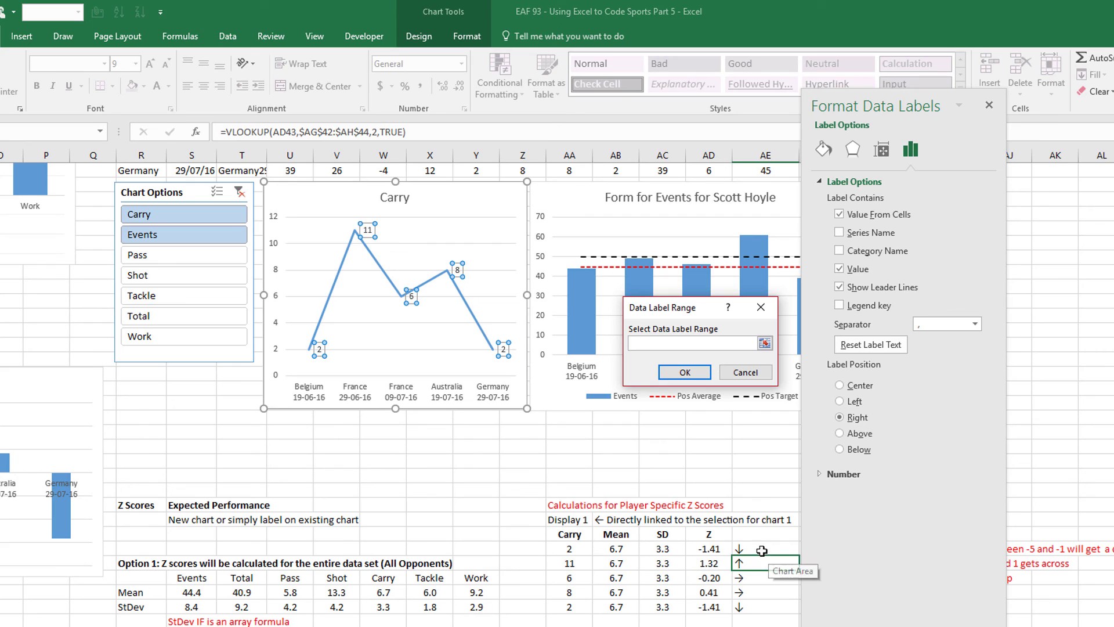
left_click_drag(757, 548, 757, 609)
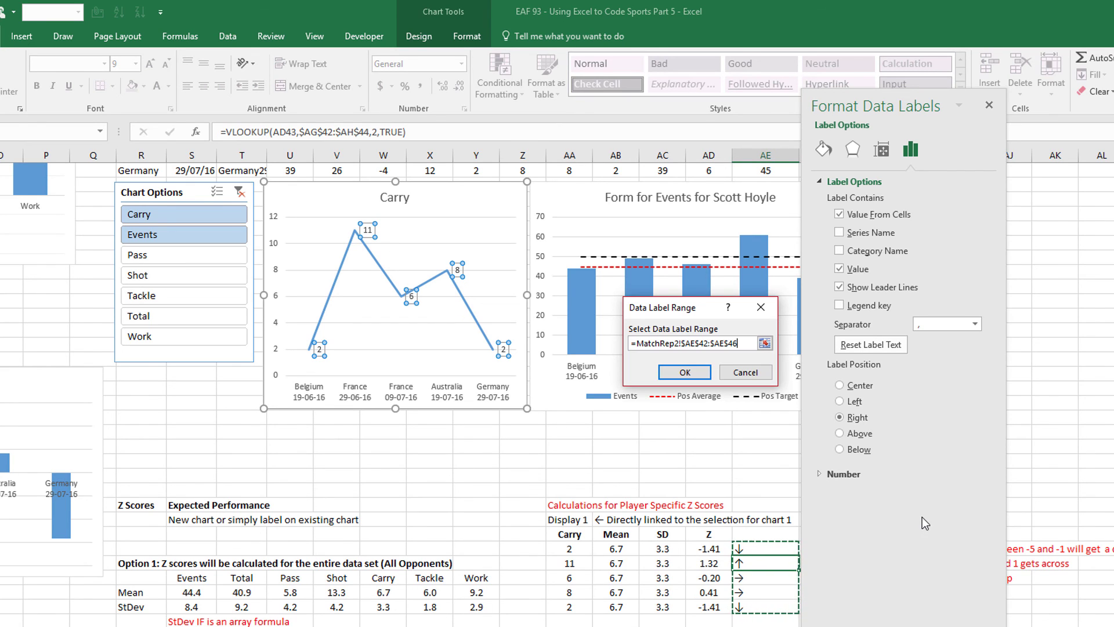